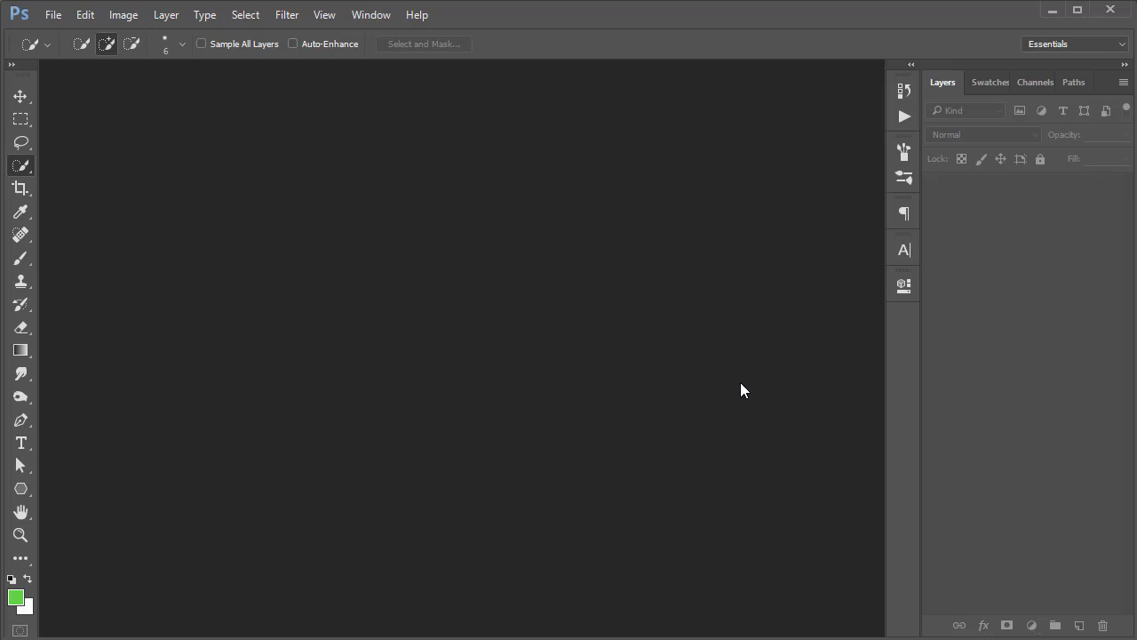
Step: Create a new 1280 × 720 px RGB document named YT at 72 pixels/inch with a white background
key("b")
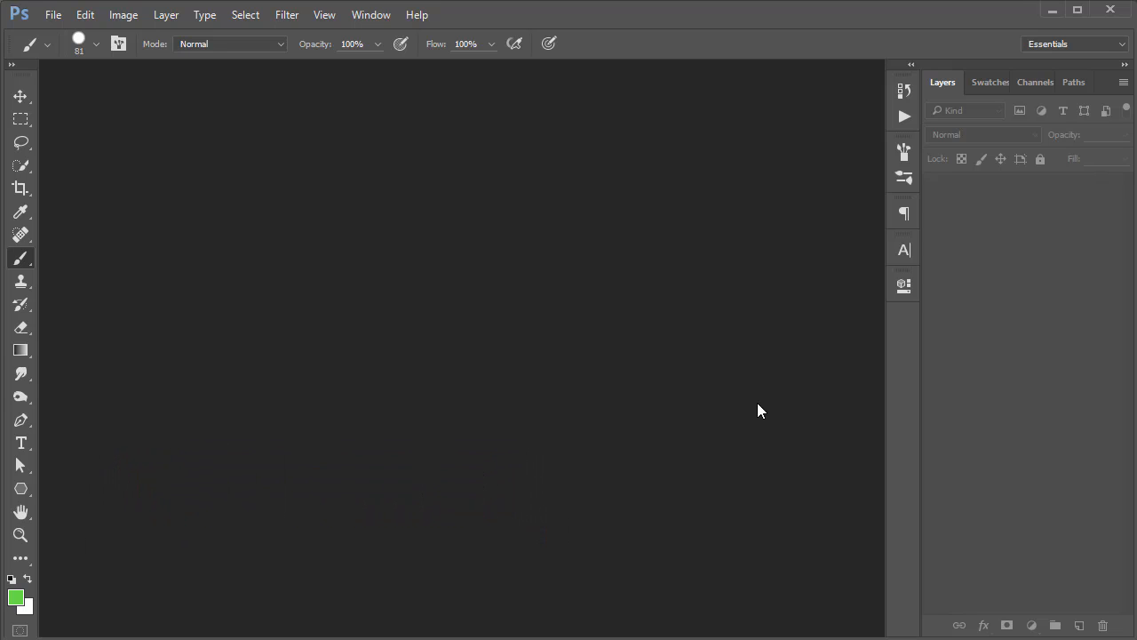
left_click(52, 25)
left_click(51, 31)
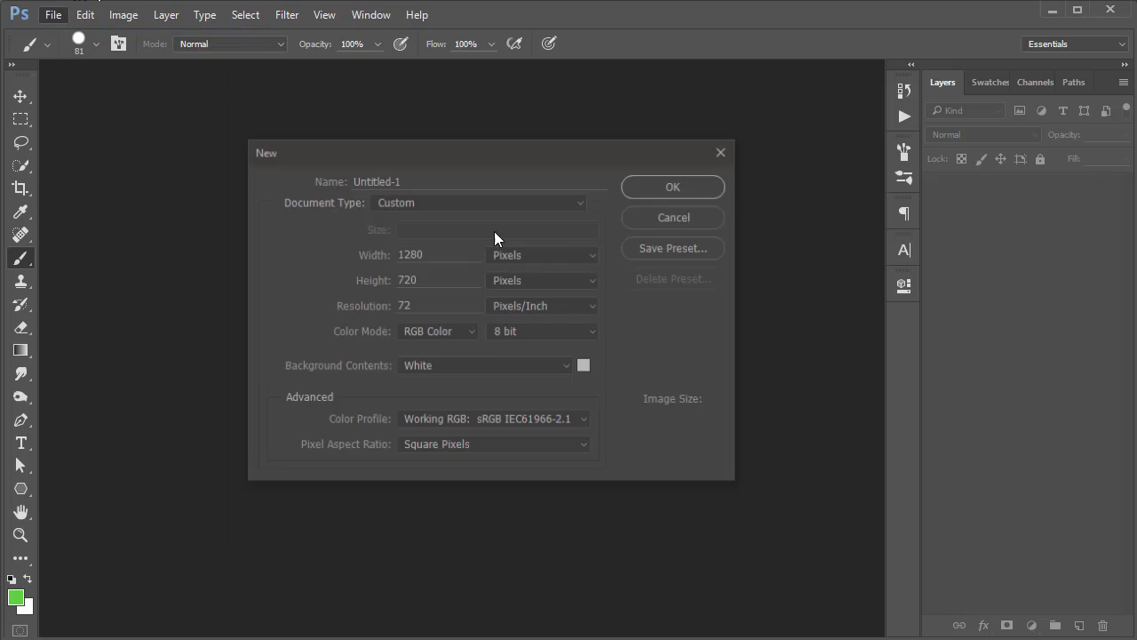
left_click(403, 254)
left_click_drag(403, 255, 189, 262)
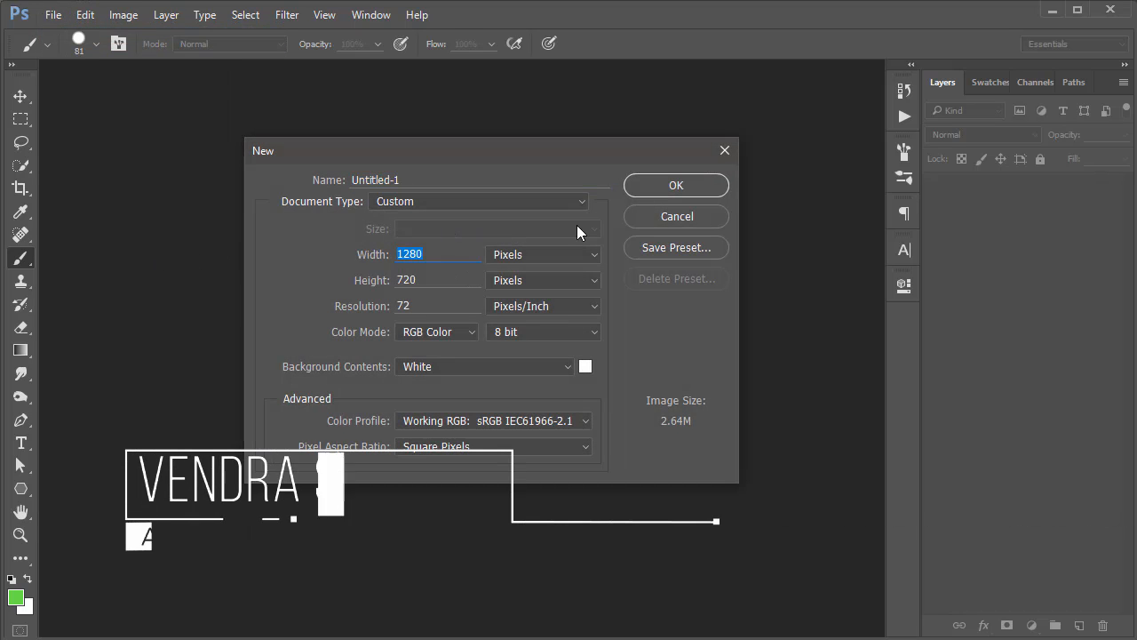
left_click_drag(442, 183, 76, 167)
type("YT")
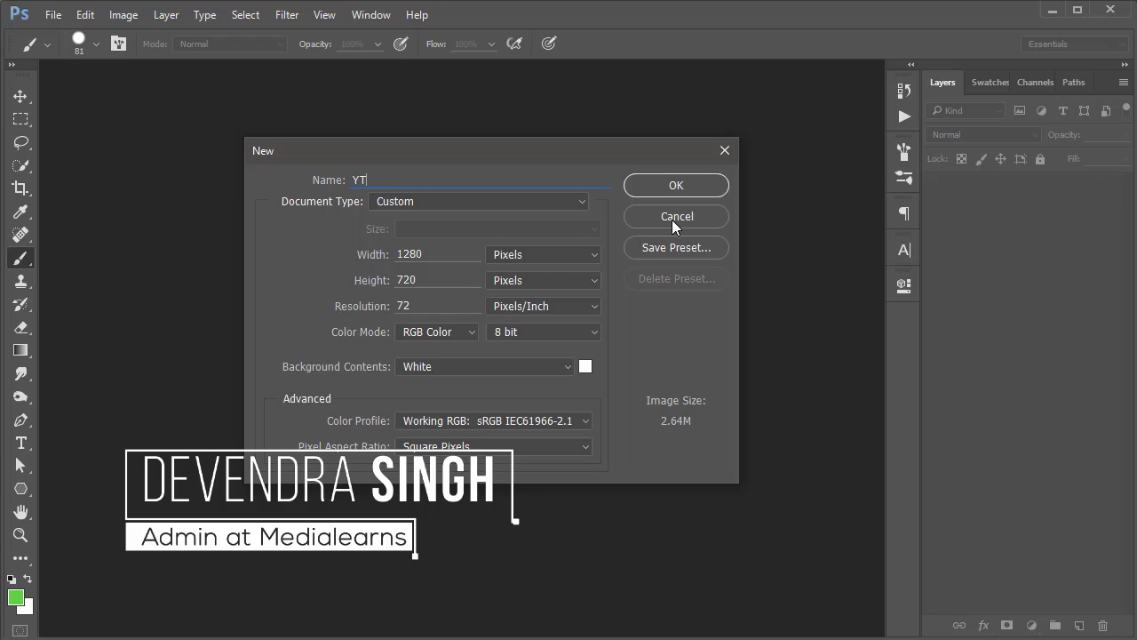
left_click(675, 186)
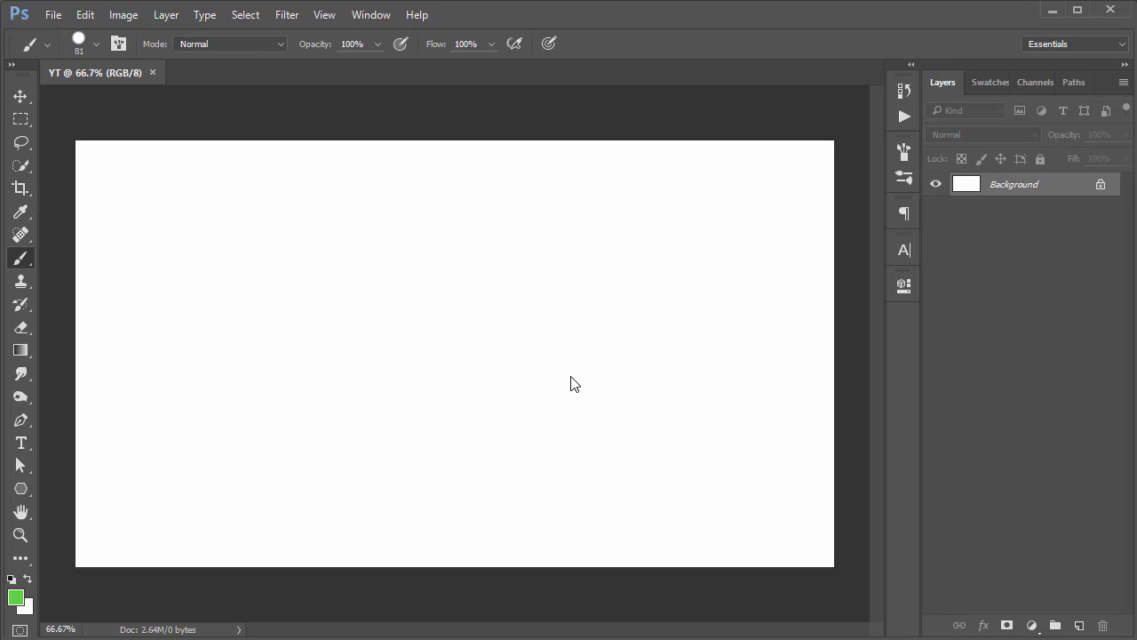
Step: Add a new empty layer above the Background layer
key("v")
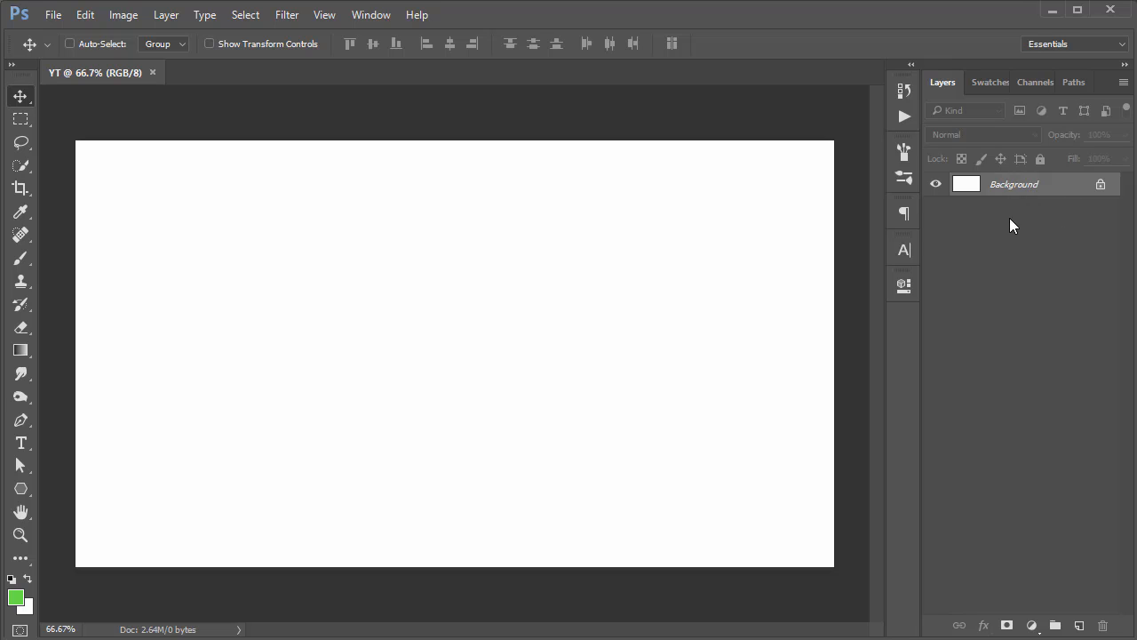
left_click(1079, 625)
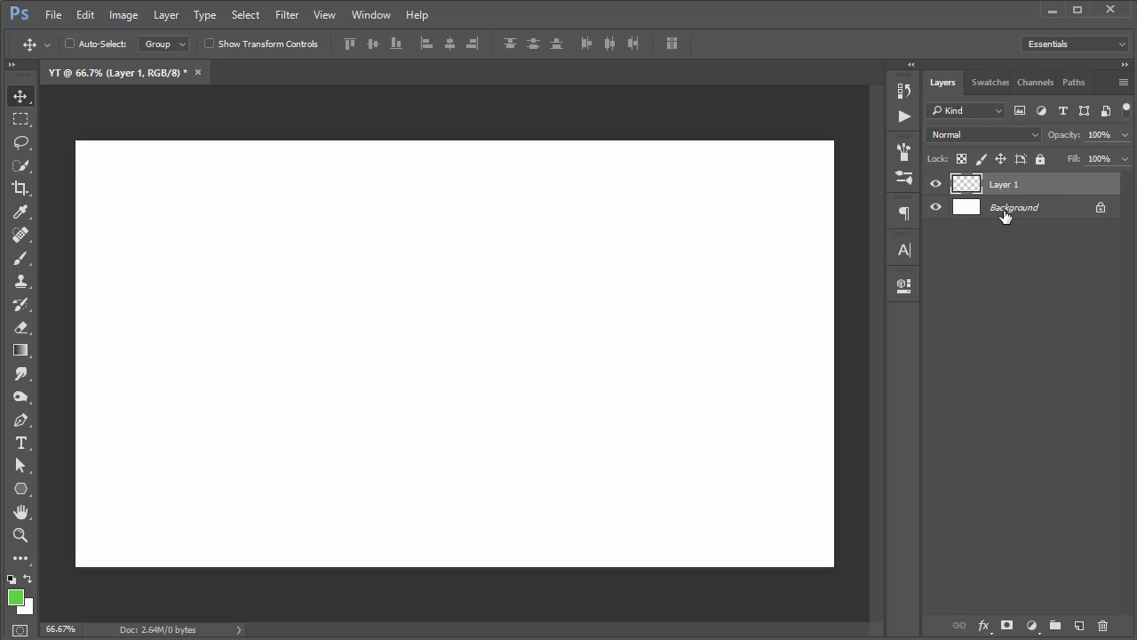
left_click(1004, 215)
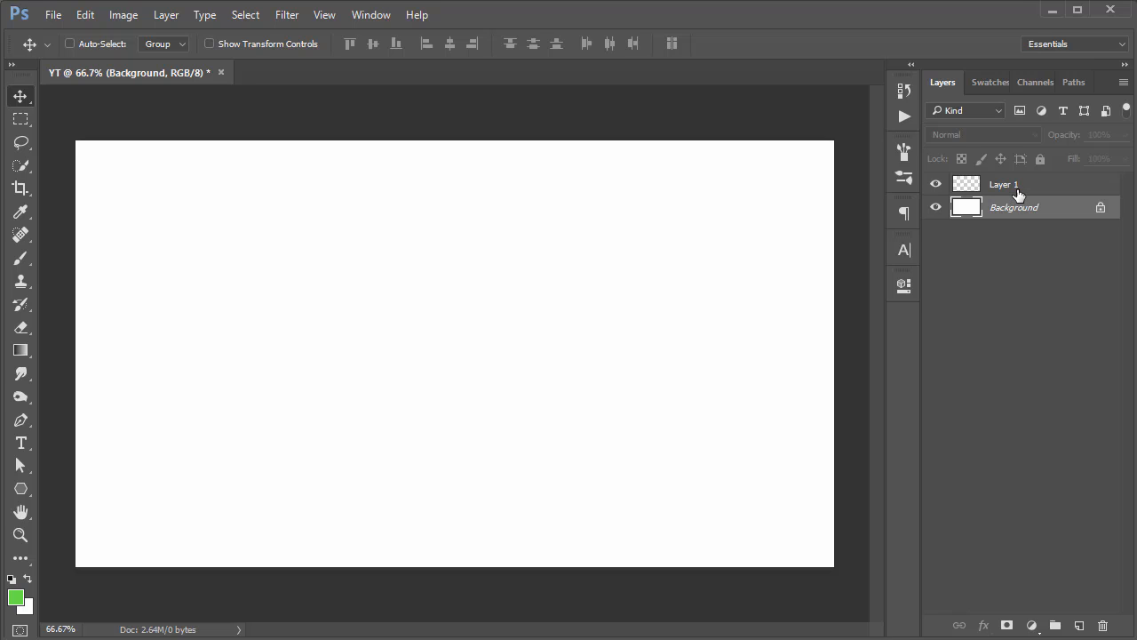
left_click(1050, 182)
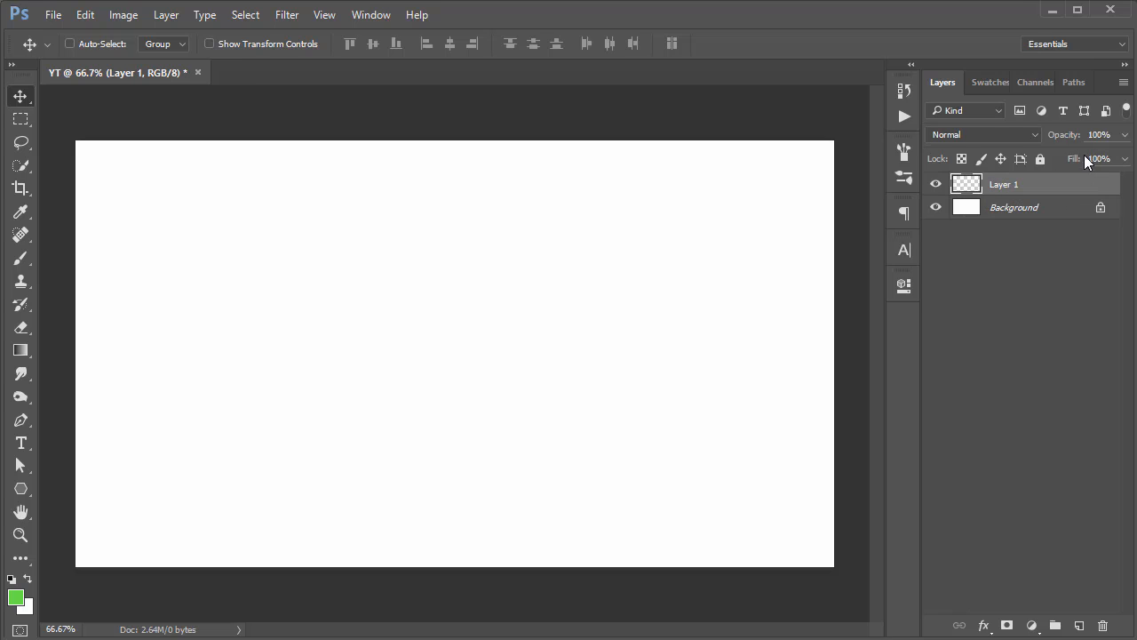
left_click(958, 133)
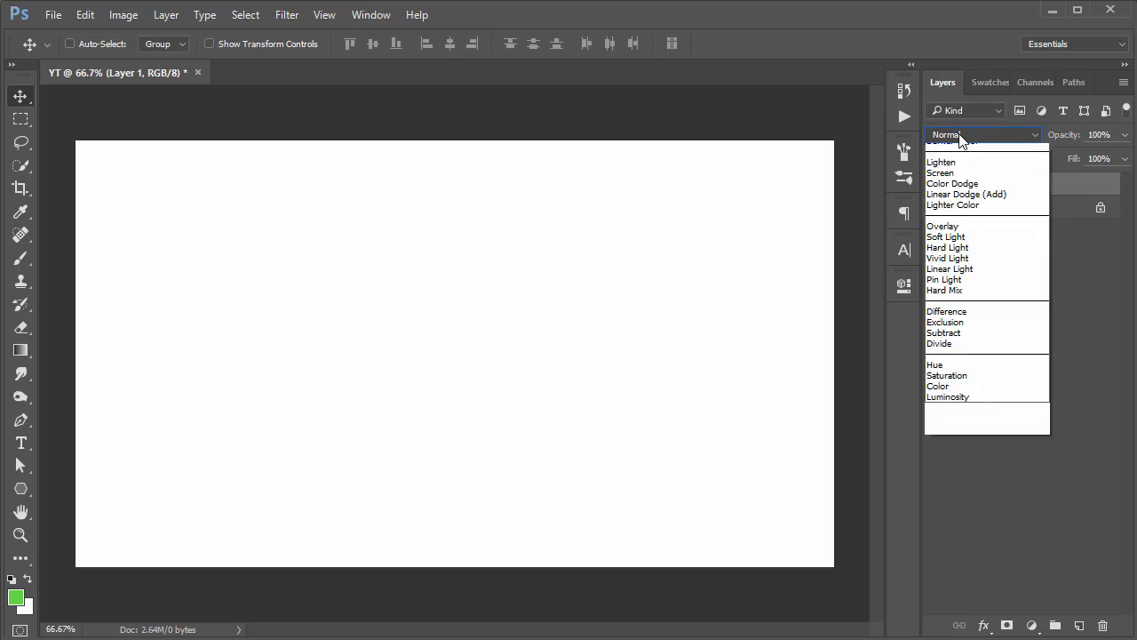
left_click(958, 133)
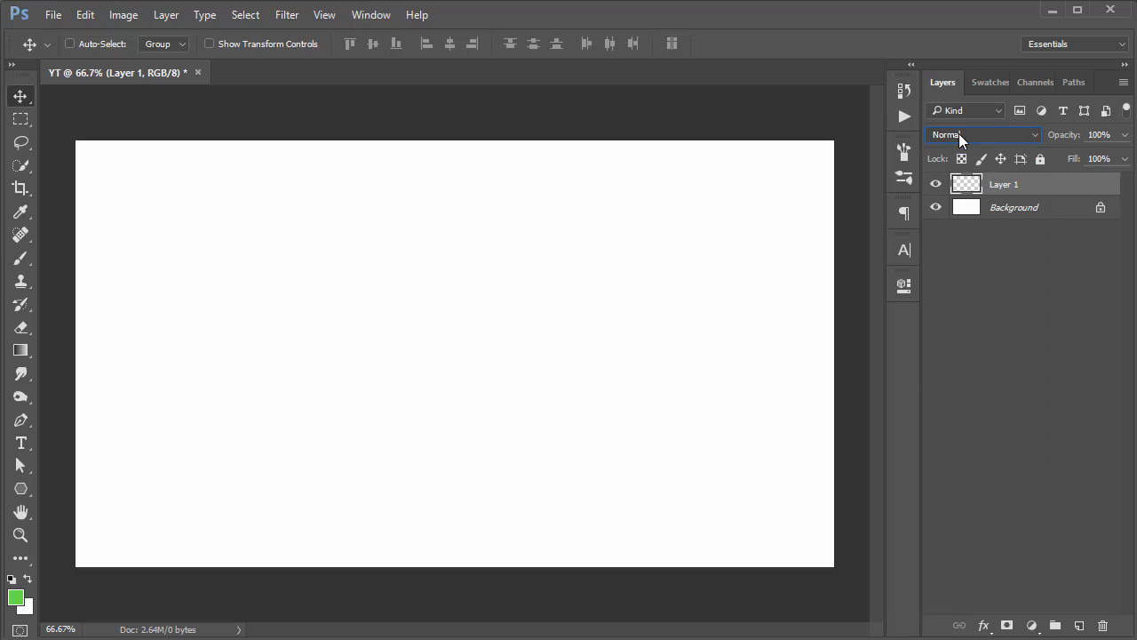
Step: Convert the locked Background into a regular layer named Layer 0, with Normal mode and 100% opacity
left_click(1014, 207)
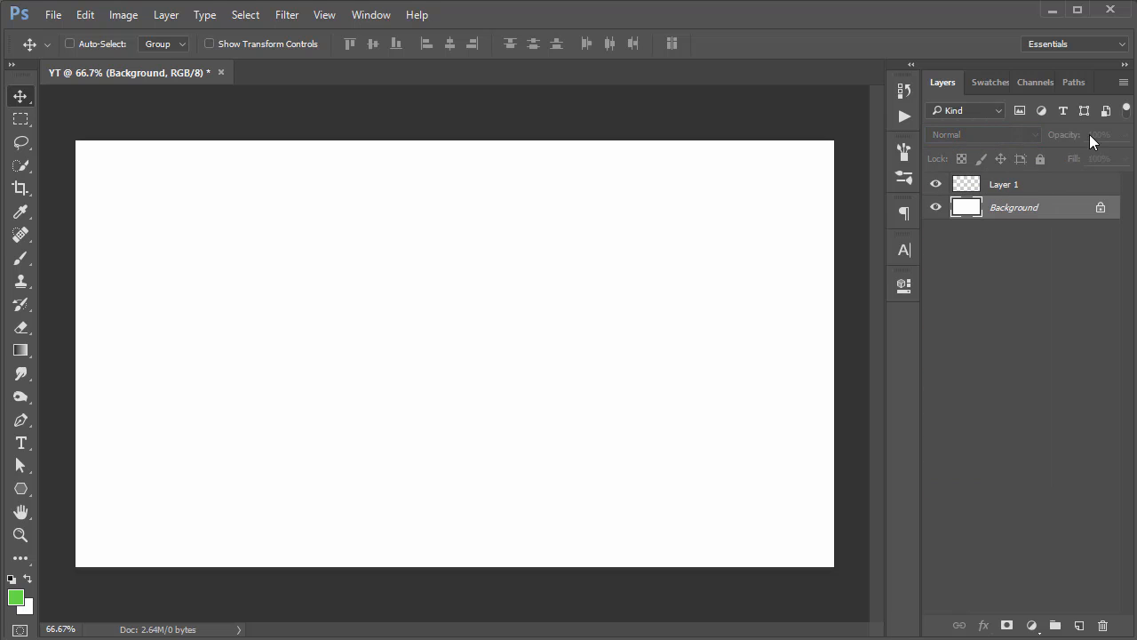
double_click(1016, 208)
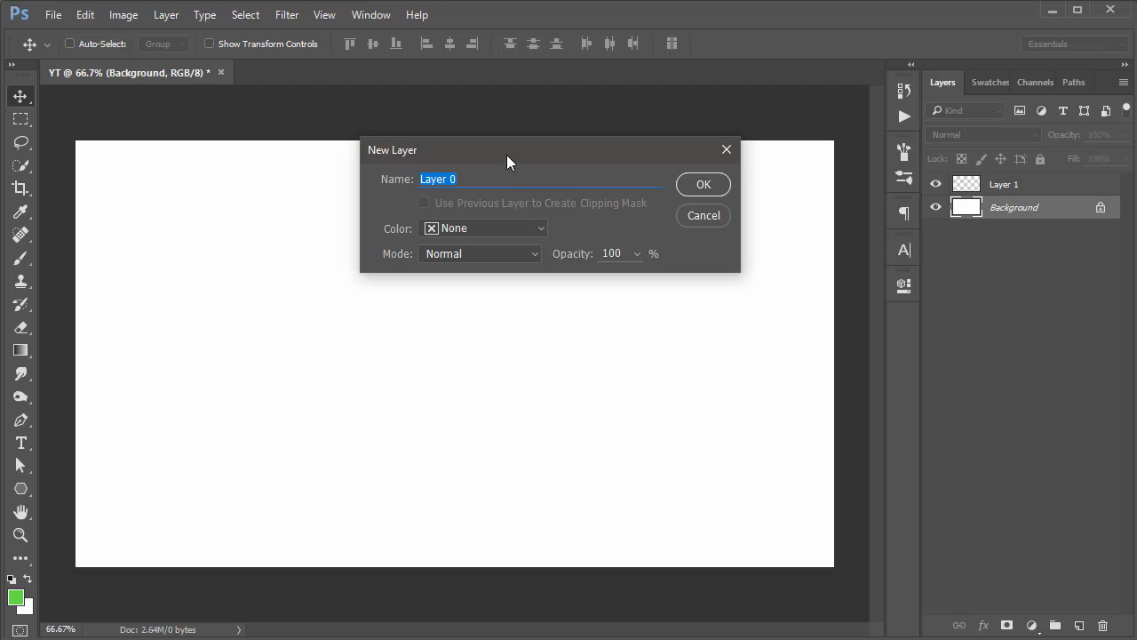
left_click_drag(507, 161, 531, 157)
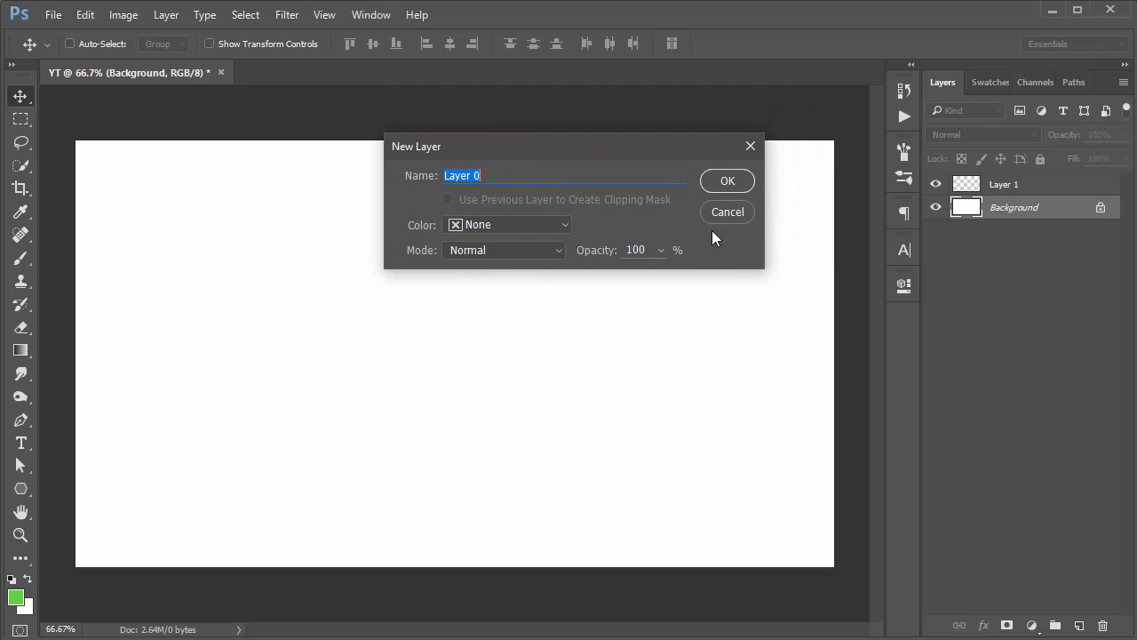
left_click(728, 182)
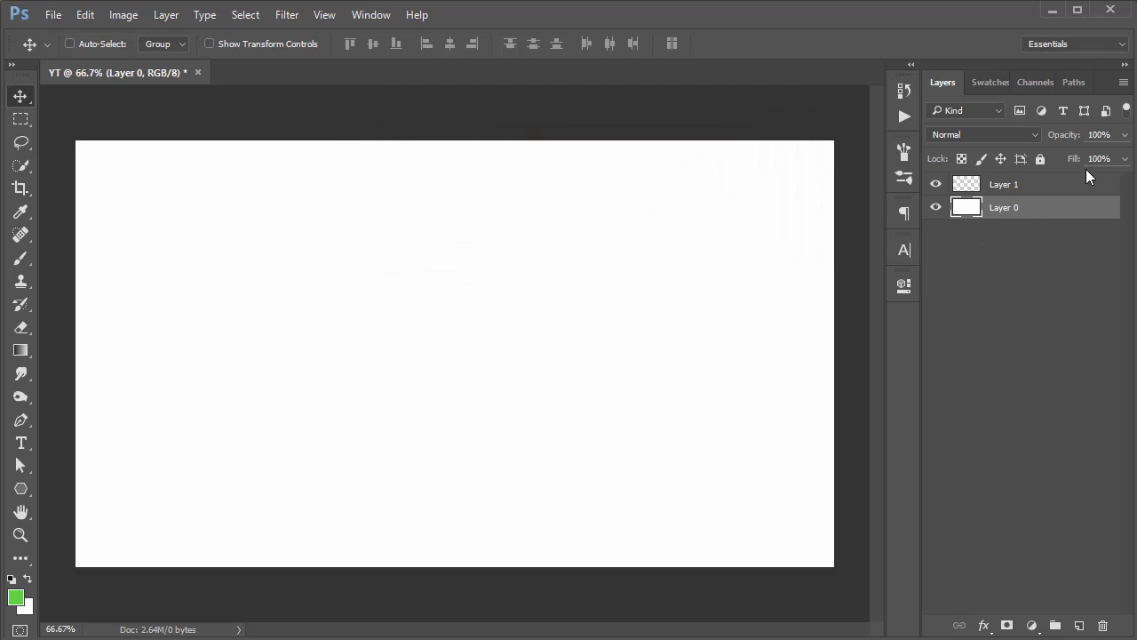
left_click_drag(1066, 138, 1135, 153)
left_click(989, 136)
left_click(991, 140)
left_click(1037, 245)
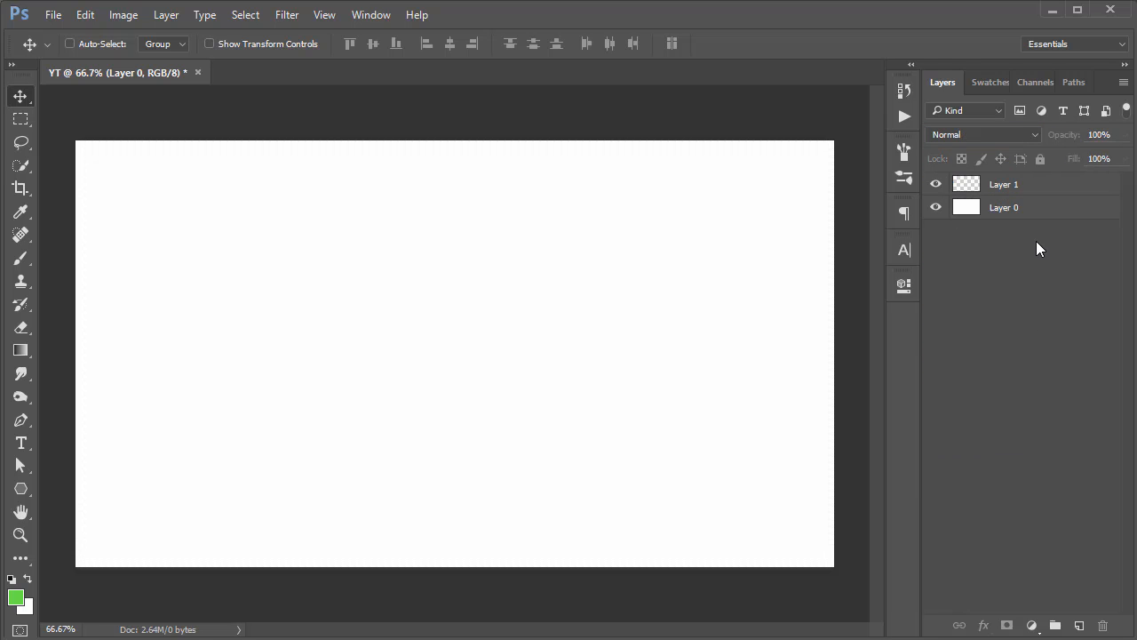
Step: Fill the empty Layer 1 with the green foreground colour
left_click(1021, 190)
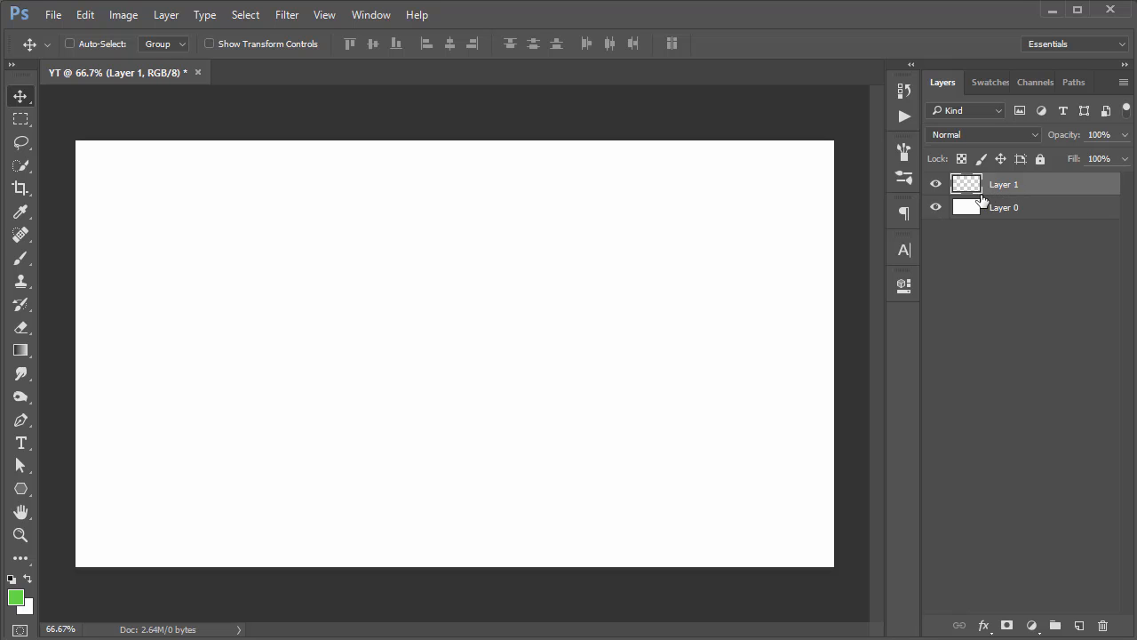
key("alt+BackSpace")
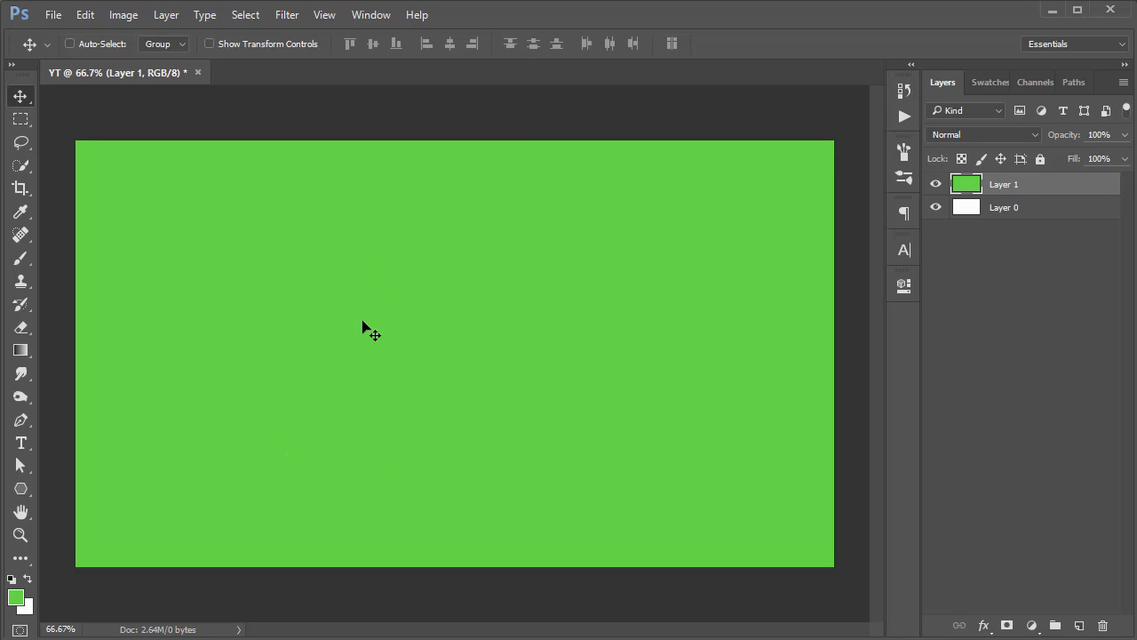
Step: Add a white text layer reading "TXET LAYER" on the upper part of the green canvas
key("t")
key("alt+t")
mouse_move(388, 312)
left_click(675, 309)
left_click(279, 287)
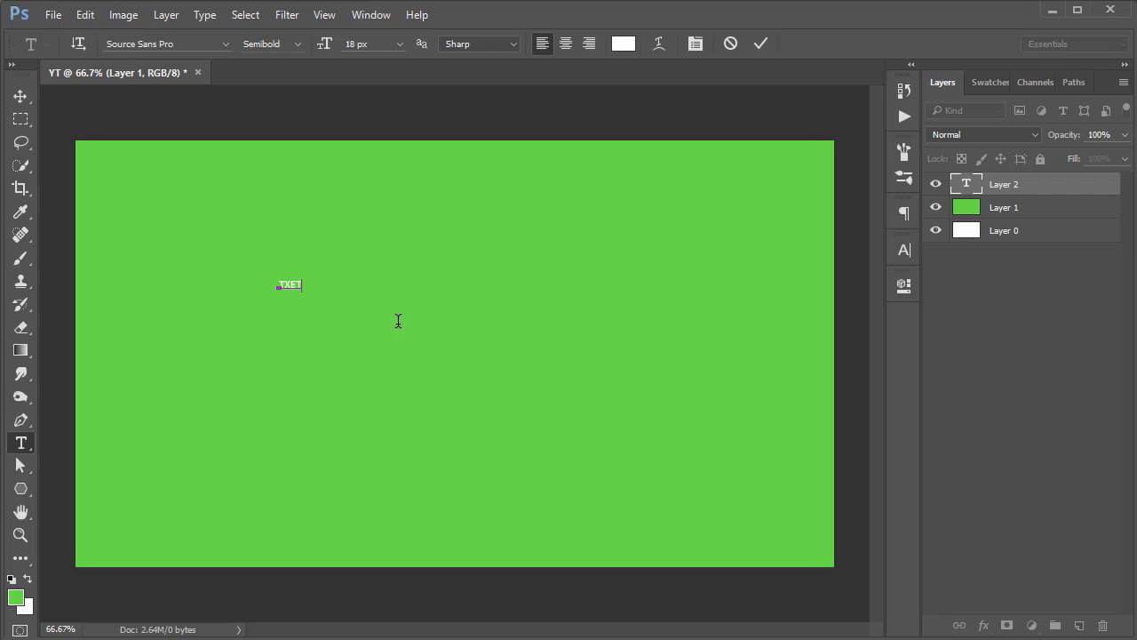
type("TXET LAYER")
key("ctrl+Return")
Step: Enlarge the text to about 86 px and move it near the centre of the canvas
key("v")
left_click_drag(300, 285, 547, 257)
key("ctrl+t")
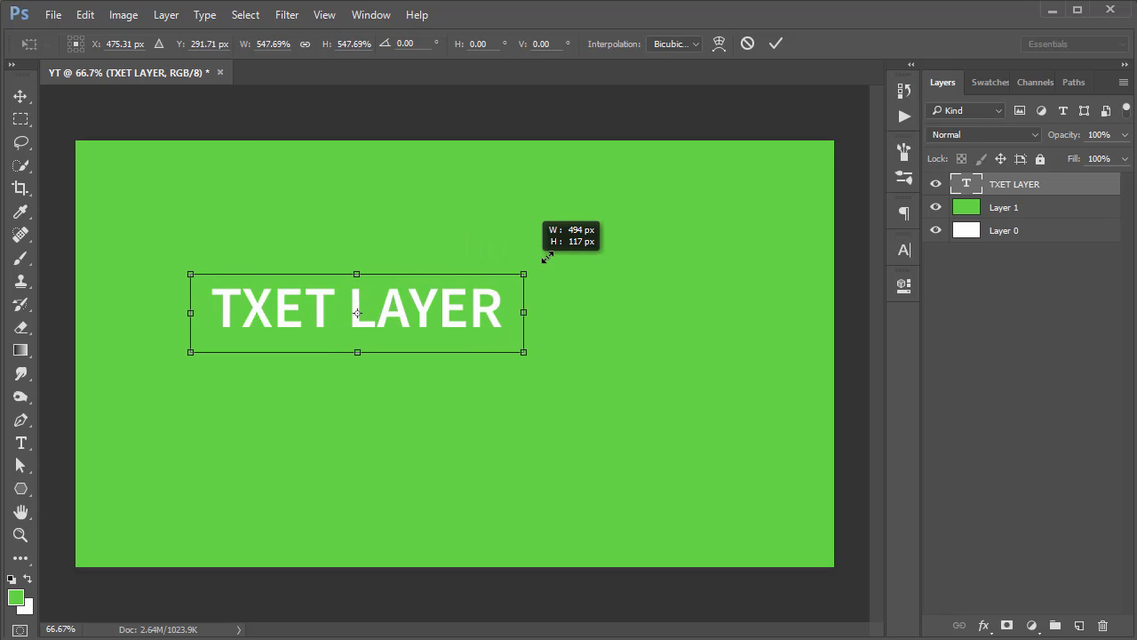
key("Escape")
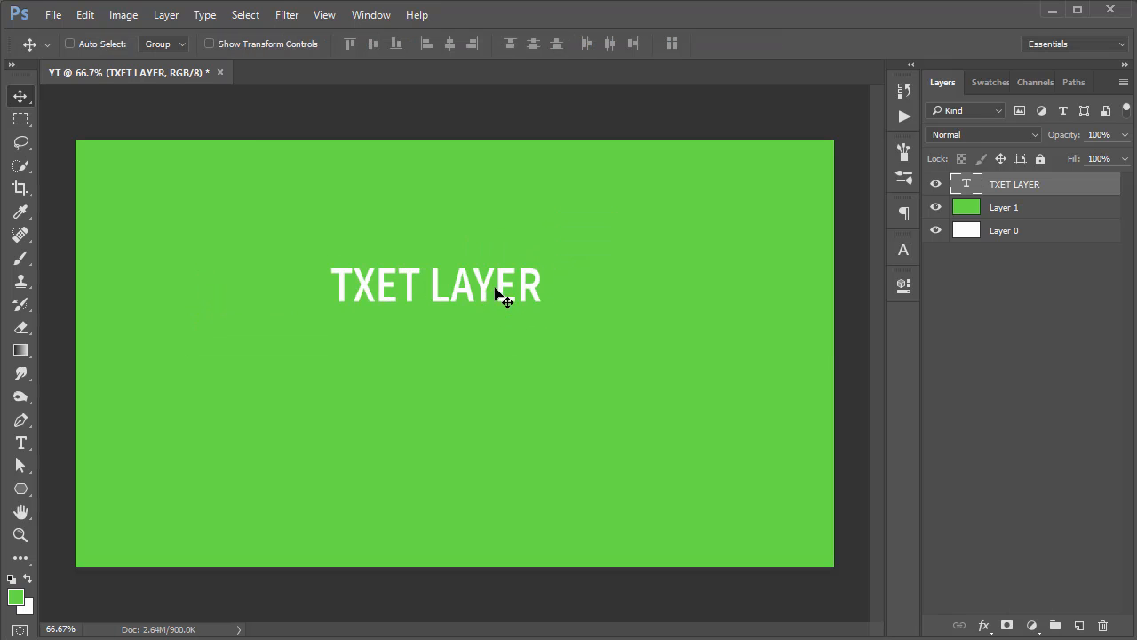
left_click_drag(500, 299, 480, 340)
Step: Correct the misspelled text to "TEXT LAYER" and nudge it closer to the canvas centre
key("t")
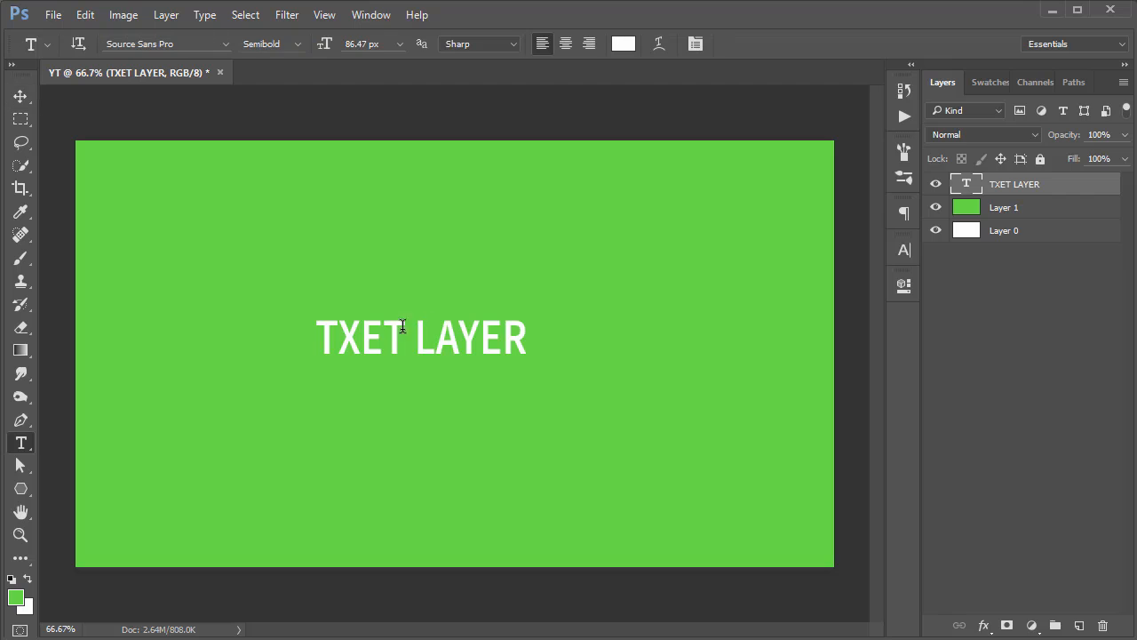
left_click(385, 340)
key("shift+Left")
key("shift+Left")
type("EX")
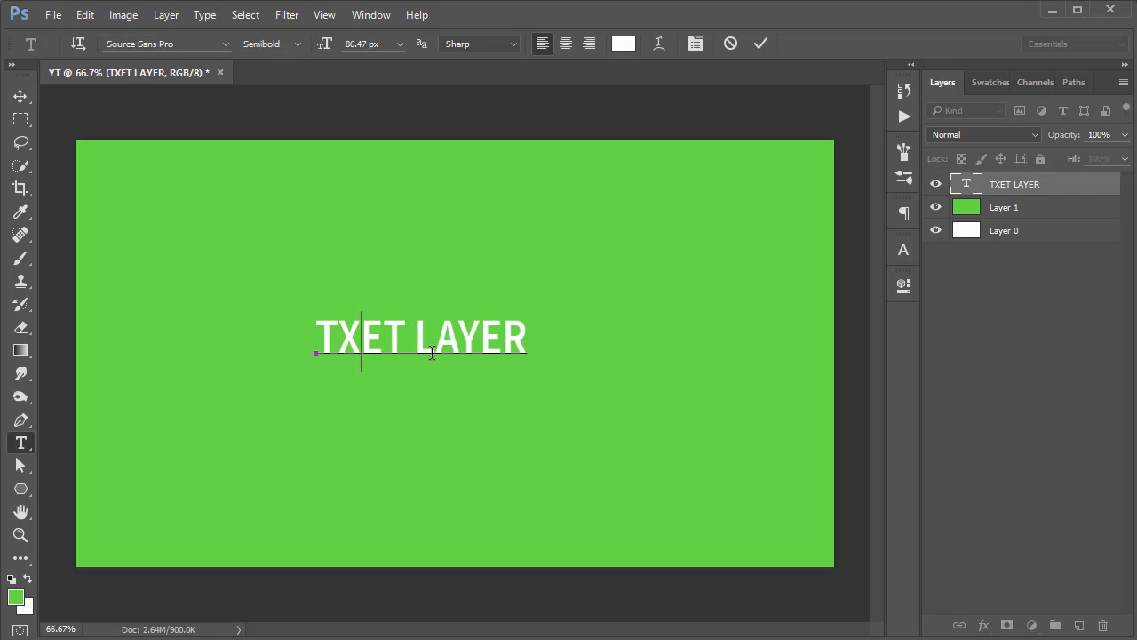
key("ctrl+Return")
key("v")
left_click_drag(470, 364, 487, 344)
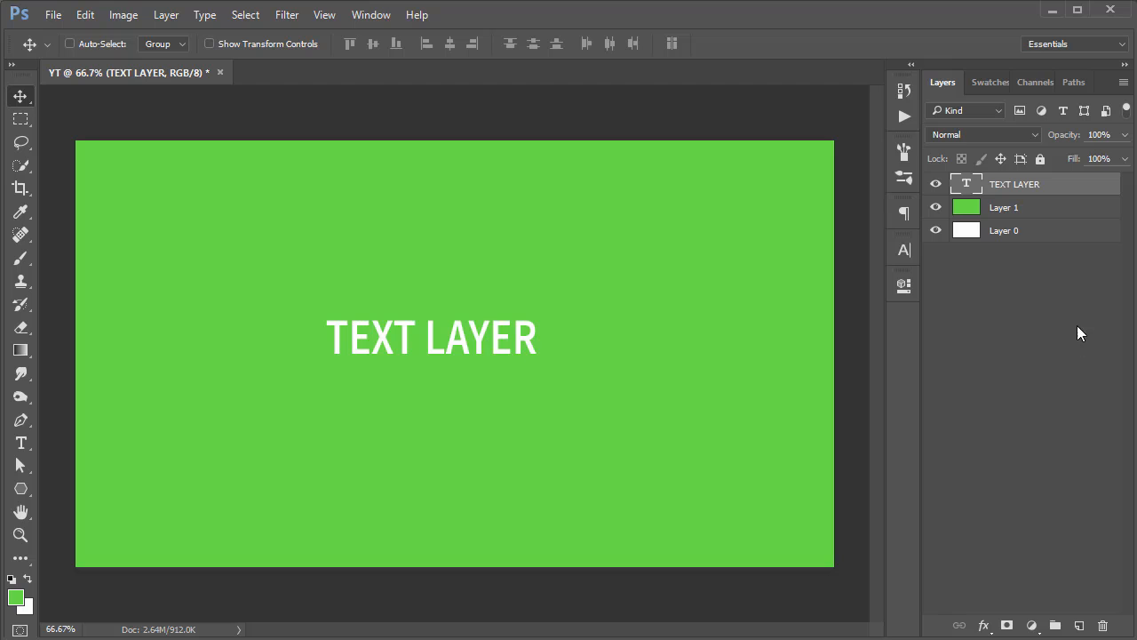
double_click(966, 184)
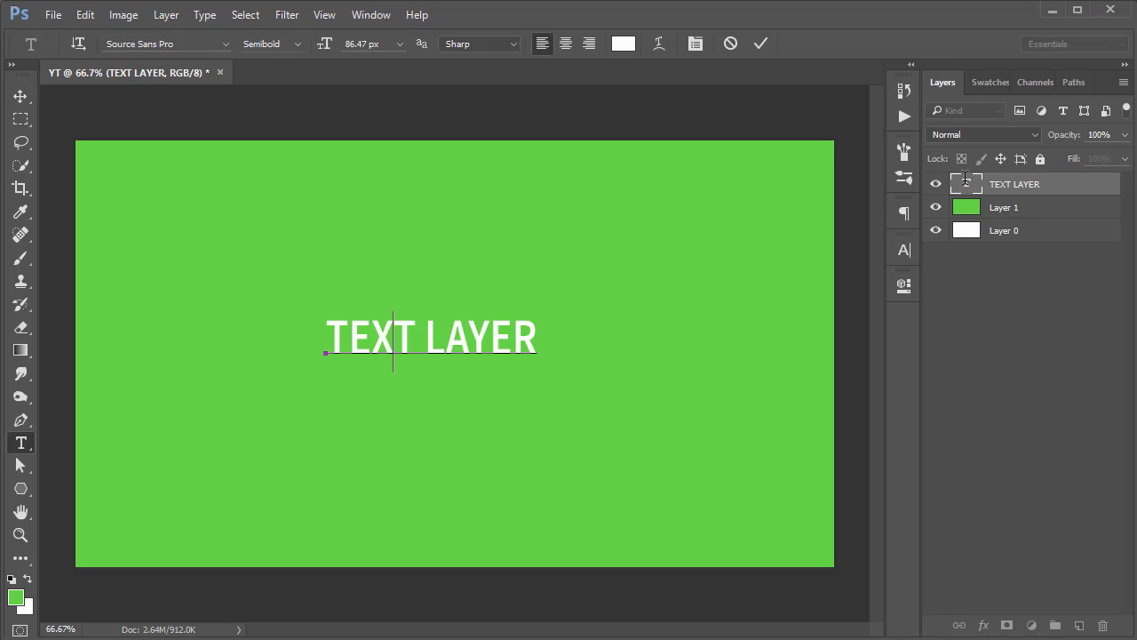
key("ctrl+a")
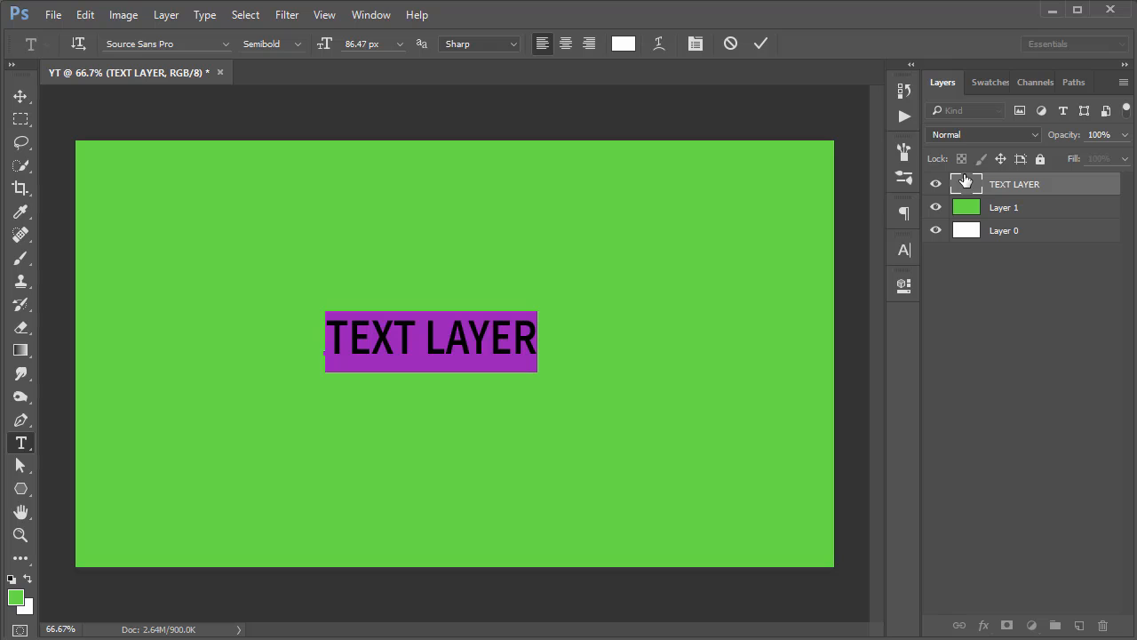
key("Escape")
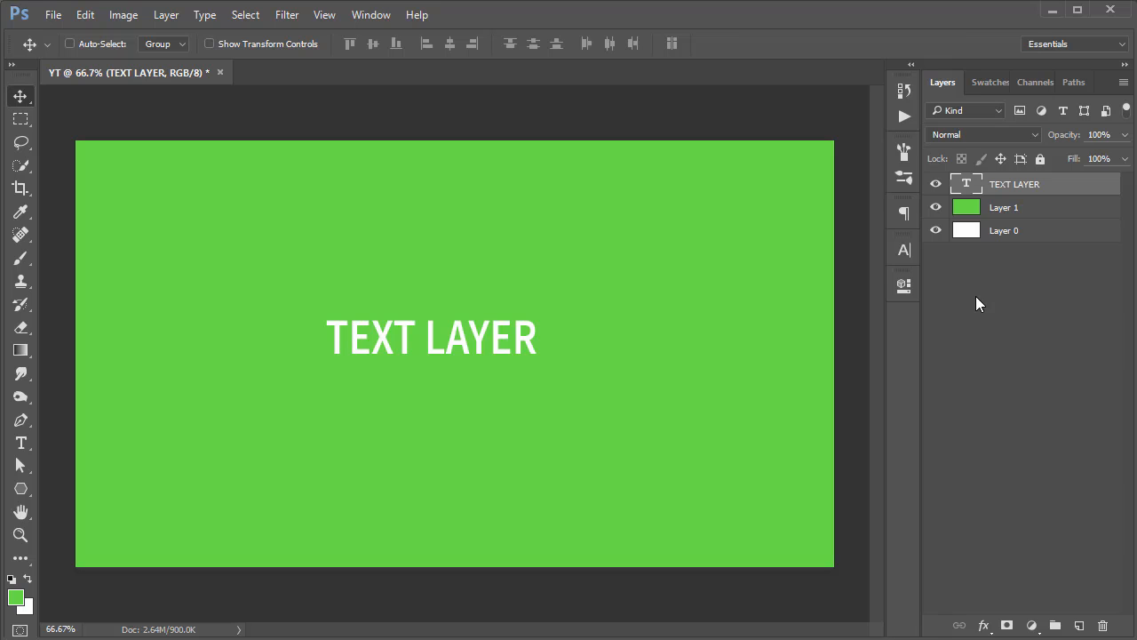
Step: Draw a three-sided polygon shape about 530 × 492 px over the text
key("u")
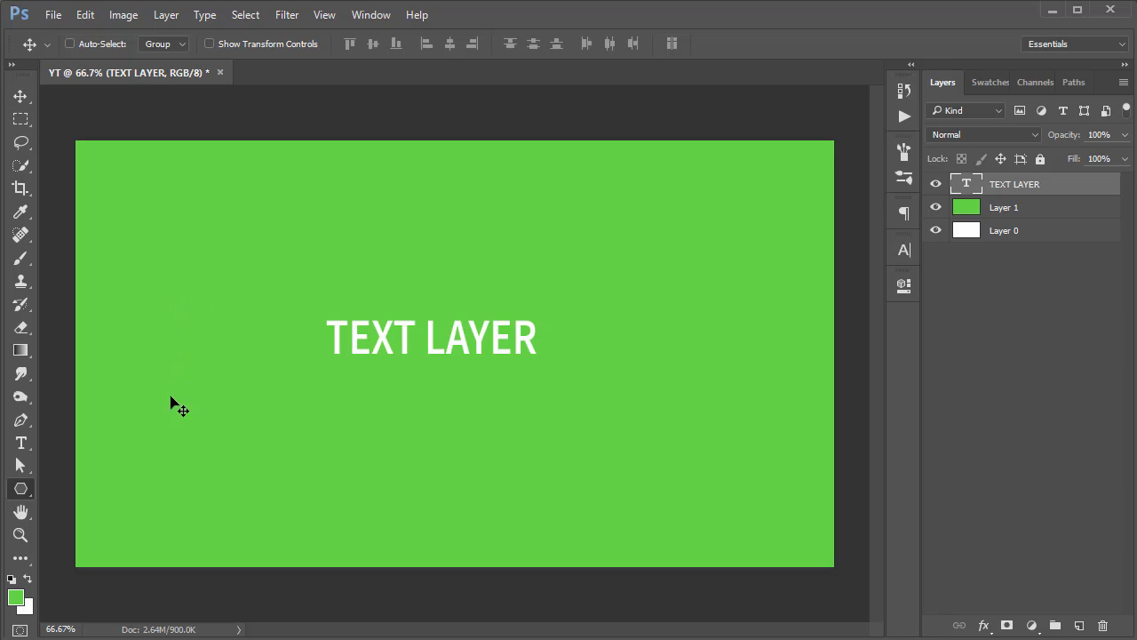
left_click_drag(367, 253, 589, 470)
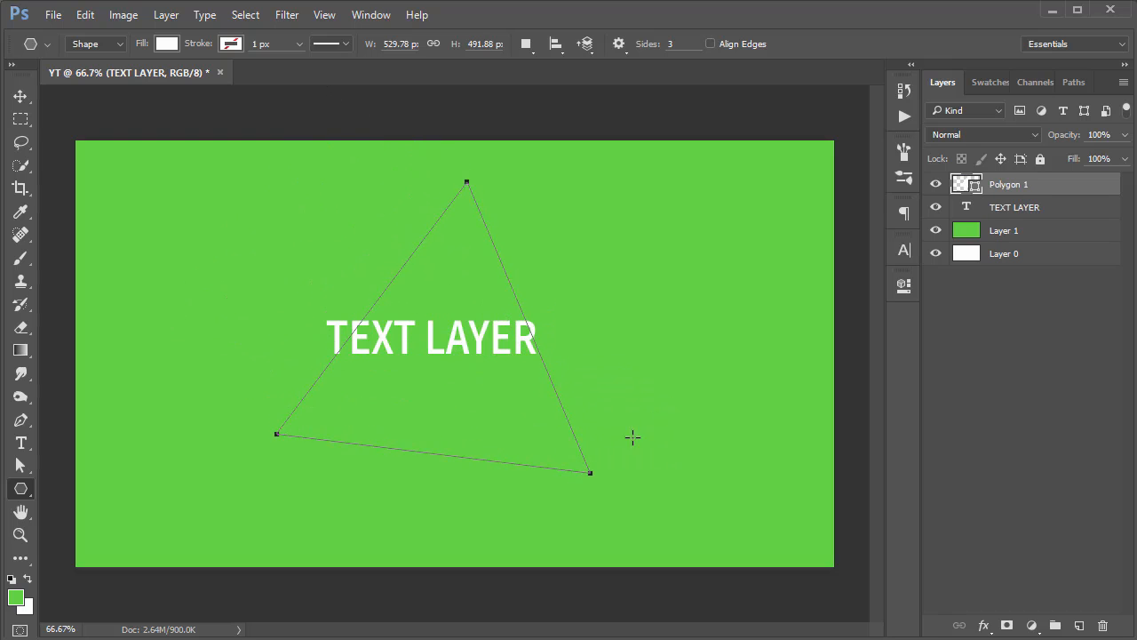
left_click(1011, 381)
Step: Change the triangle shape's fill colour to purple c670c9
double_click(970, 191)
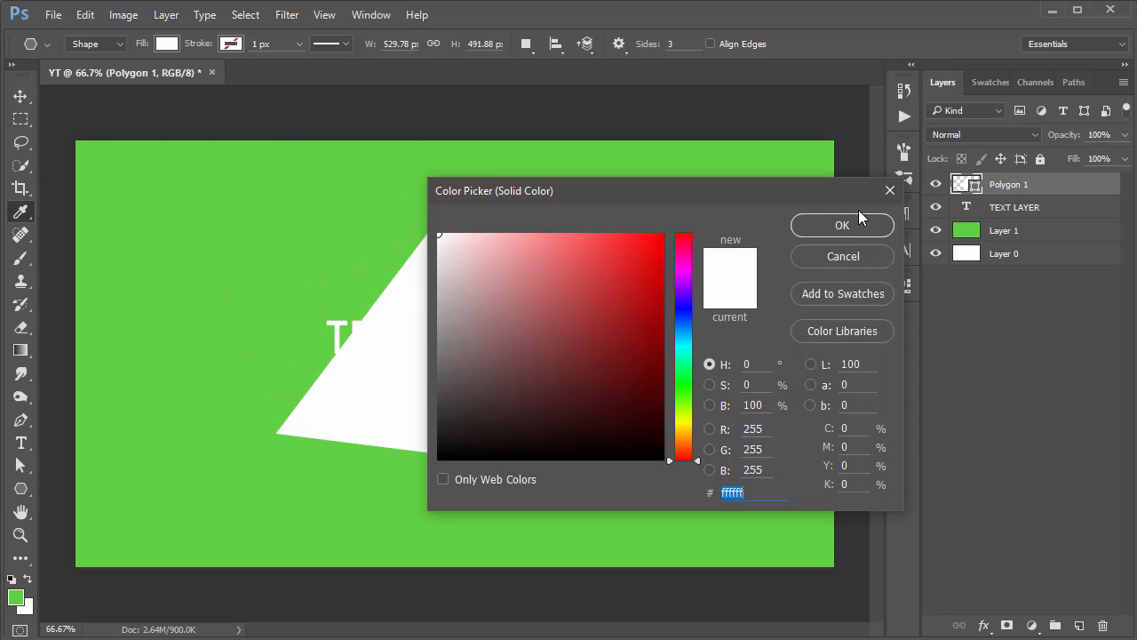
left_click(683, 272)
left_click(592, 290)
left_click(538, 281)
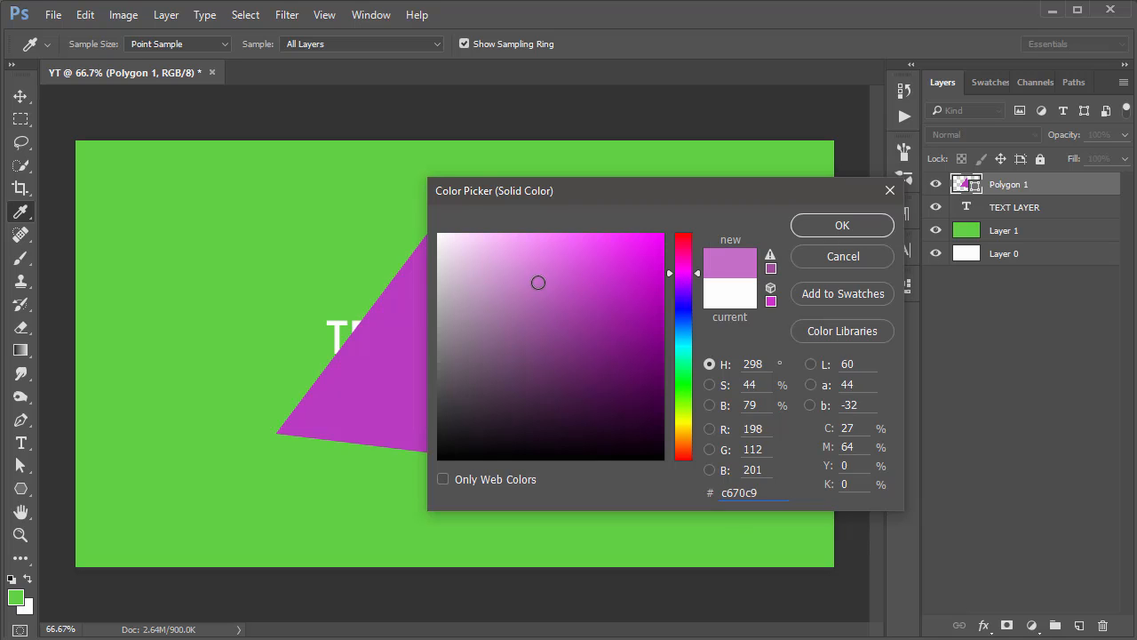
left_click(802, 224)
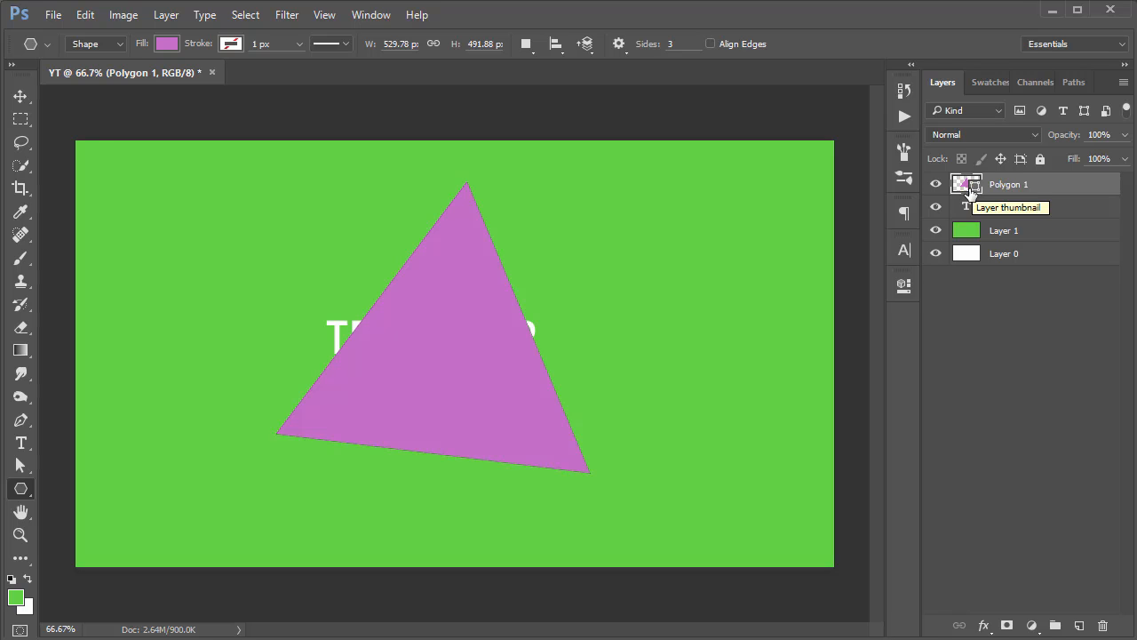
Step: Add a Hue/Saturation adjustment layer above the triangle and set its saturation to +56
left_click(1030, 626)
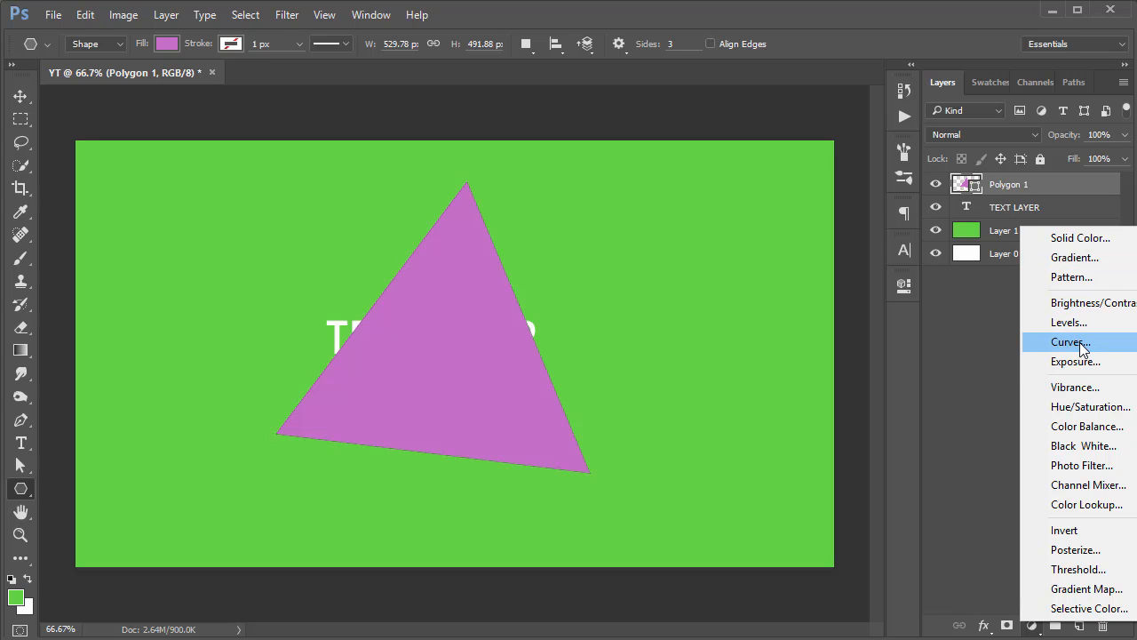
left_click(1076, 407)
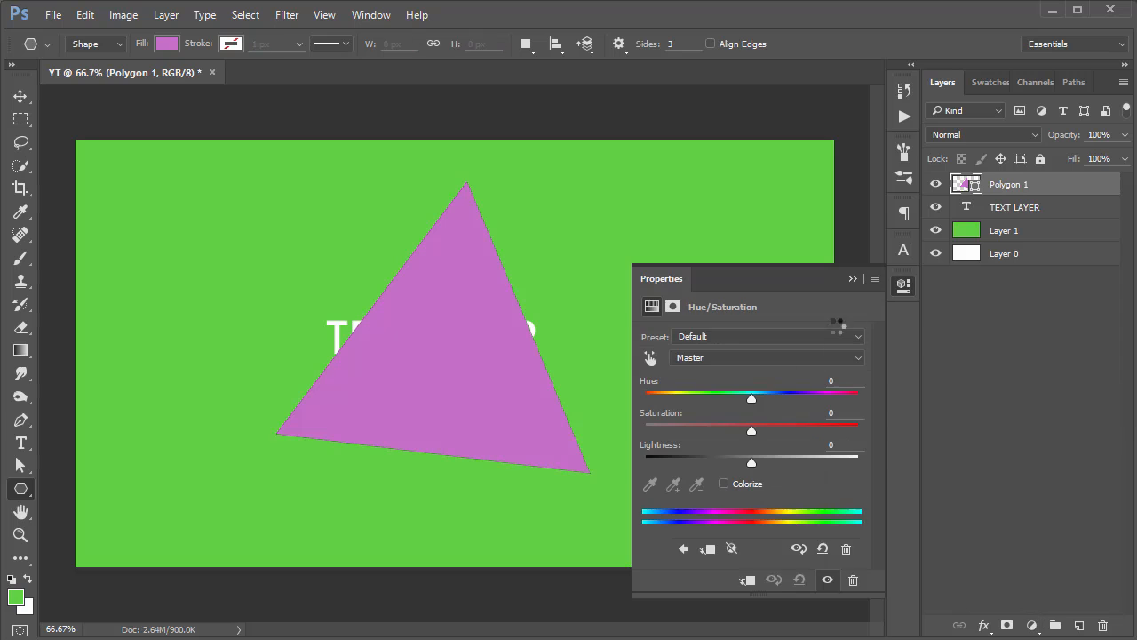
left_click_drag(775, 434, 811, 431)
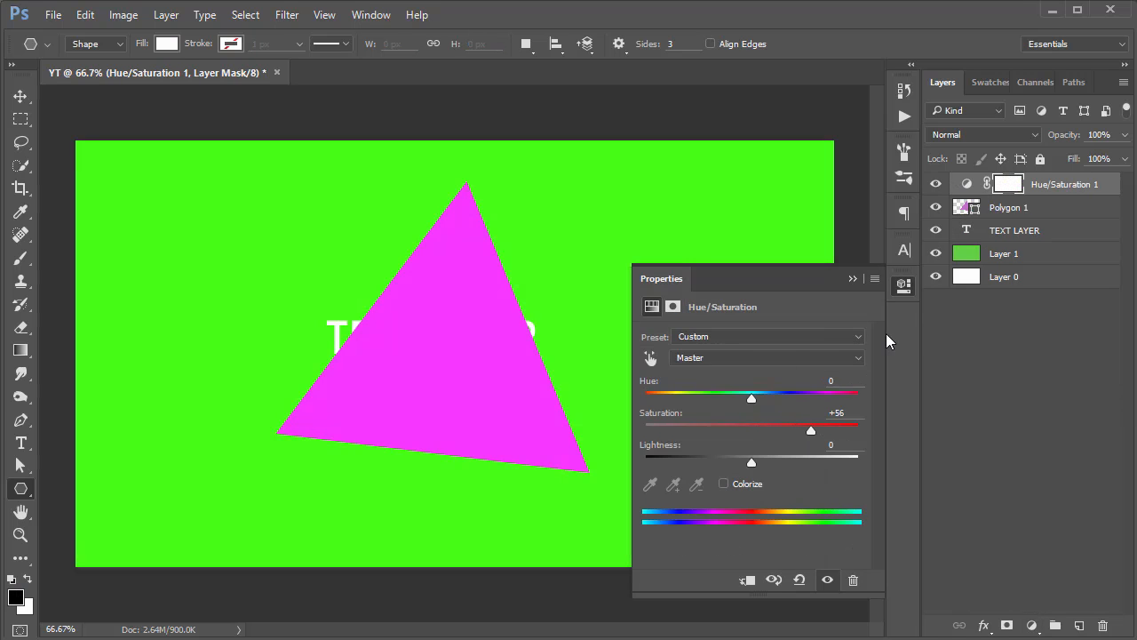
Step: Compare the image with and without the Hue/Saturation adjustment layer by toggling its visibility
left_click(904, 286)
left_click(968, 185)
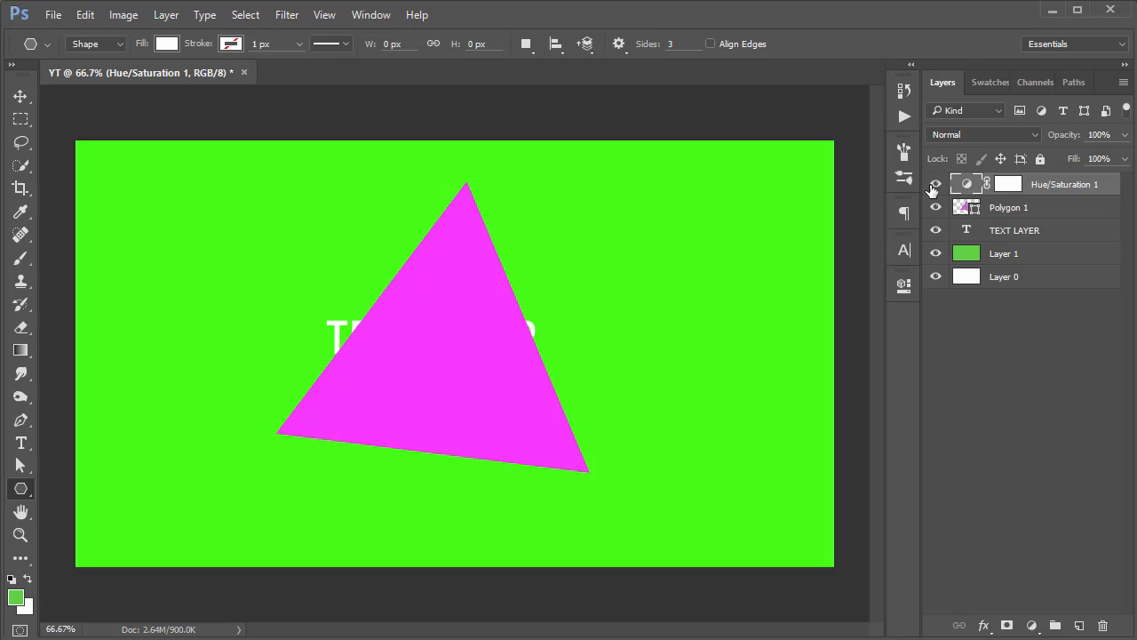
left_click(936, 186)
left_click(936, 186)
Step: Place the image file 9107-colored-pencils-in-a-circle-isolated-on-a-white-background-or at 100% scale in the document's centre, above the other layers
key("alt+Tab")
mouse_move(565, 330)
left_mouse_down()
mouse_move(592, 342)
mouse_move(509, 342)
left_mouse_up()
key("alt+Tab")
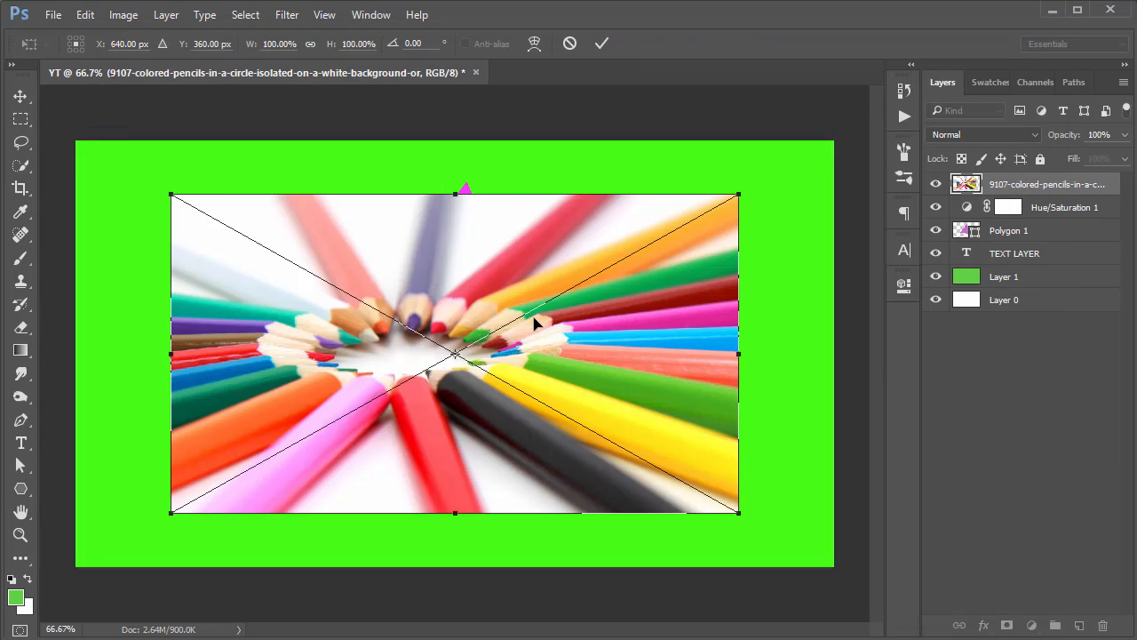
left_click(601, 42)
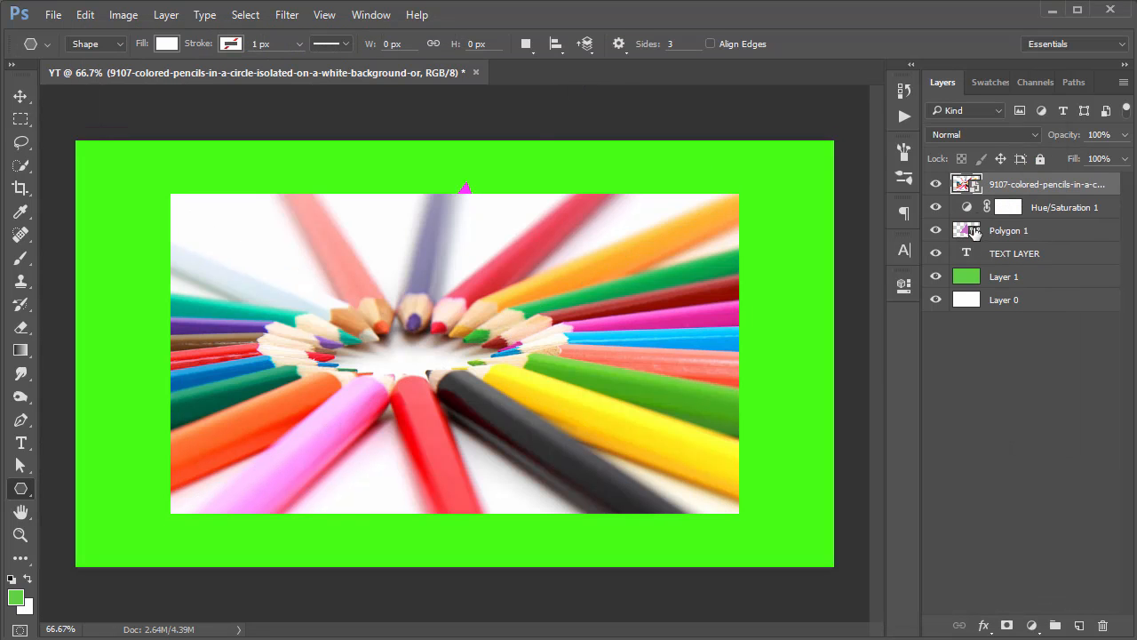
Step: Rename the placed colored-pencils layer as SMART OBJECT
double_click(1018, 184)
type("SMART OBJECT")
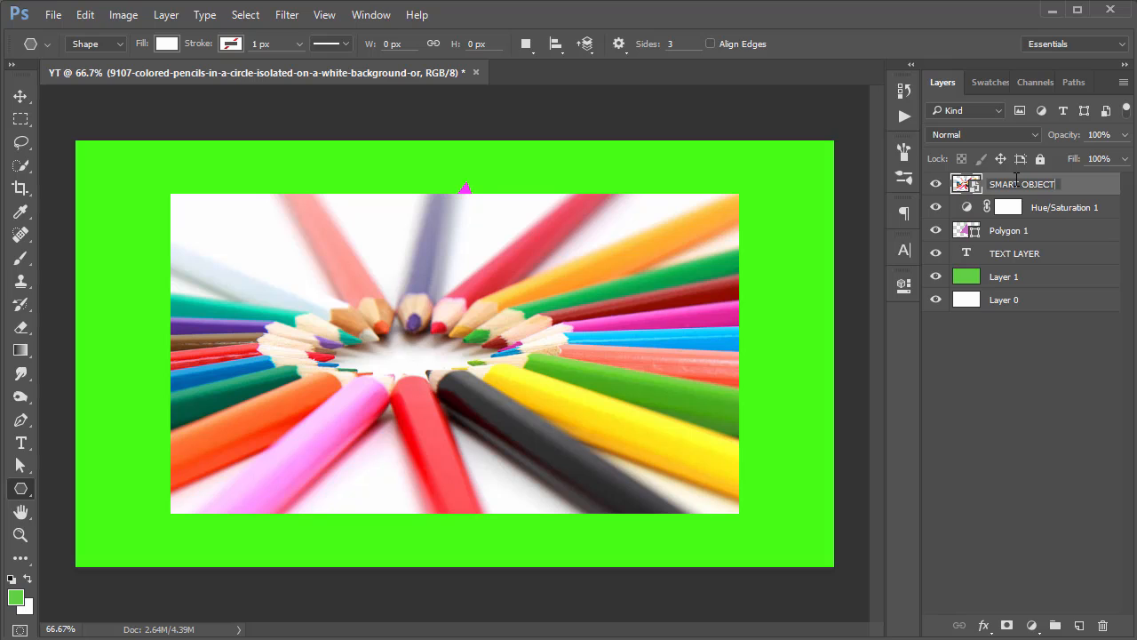
key("Return")
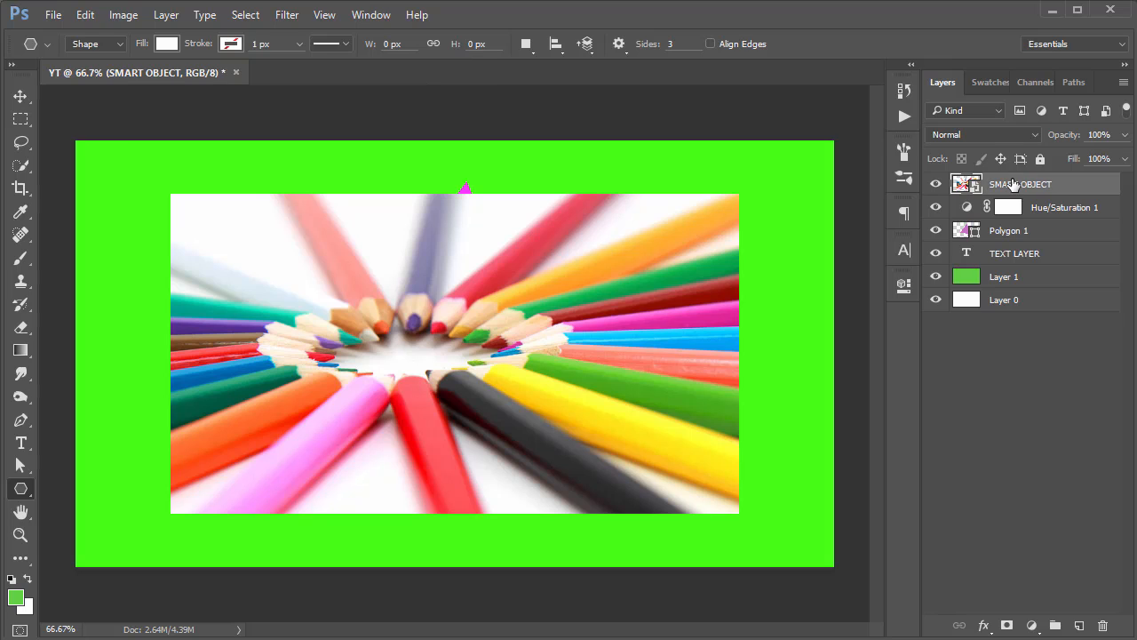
Step: Duplicate the SMART OBJECT layer under the name NORMAL LAYER and rasterize the copy
left_click_drag(1017, 184, 1079, 624)
double_click(1018, 185)
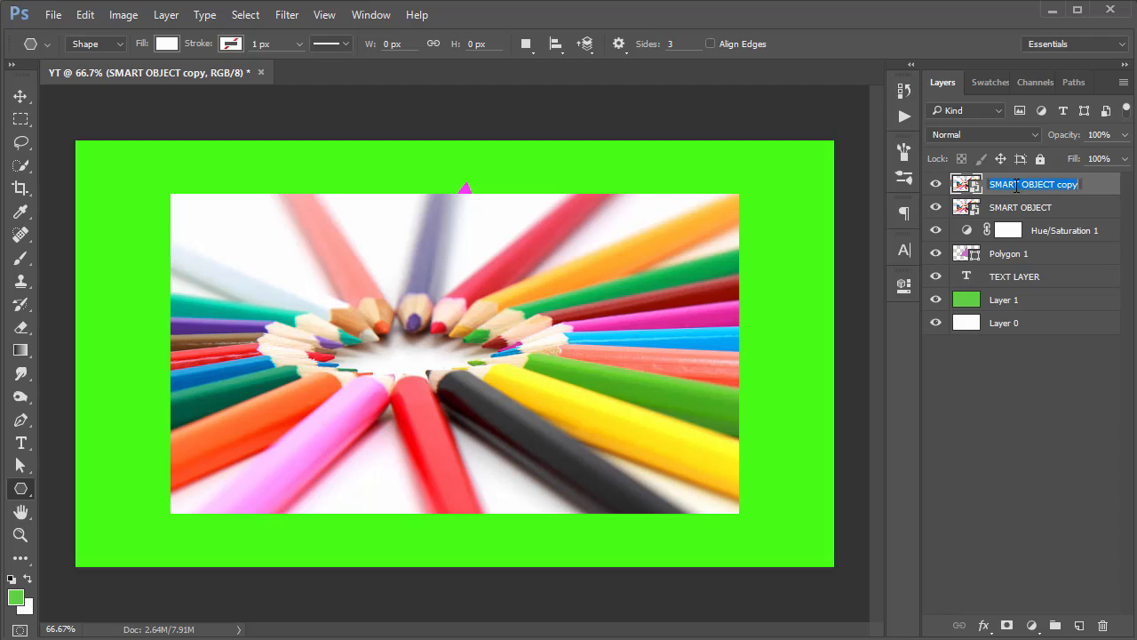
type("NORMAL LA")
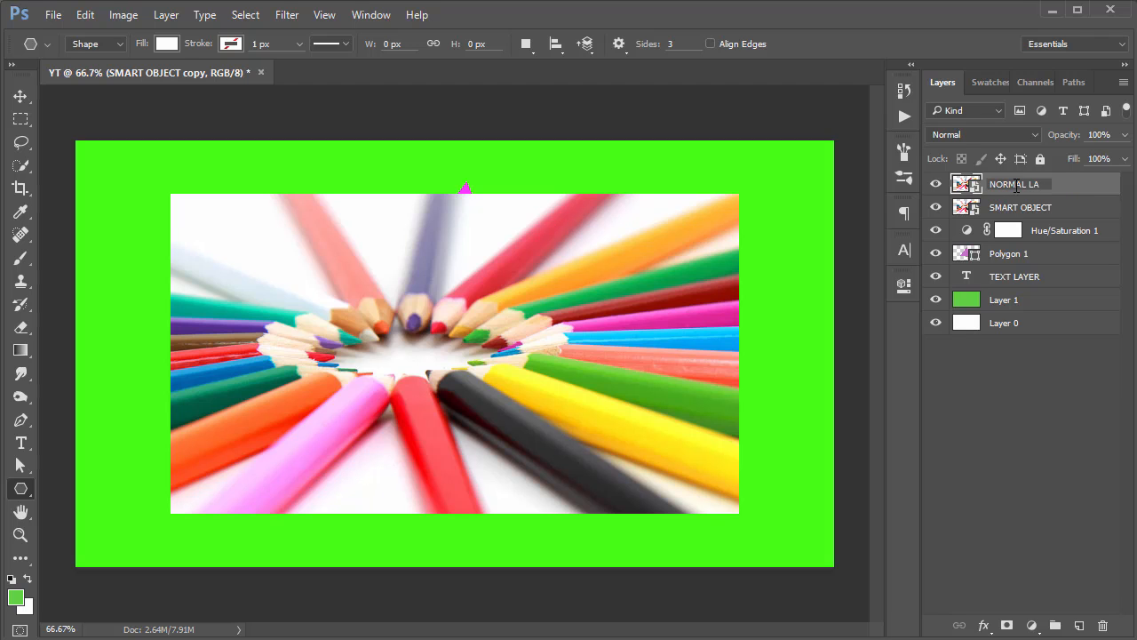
type("YER")
key("Return")
right_click(1013, 190)
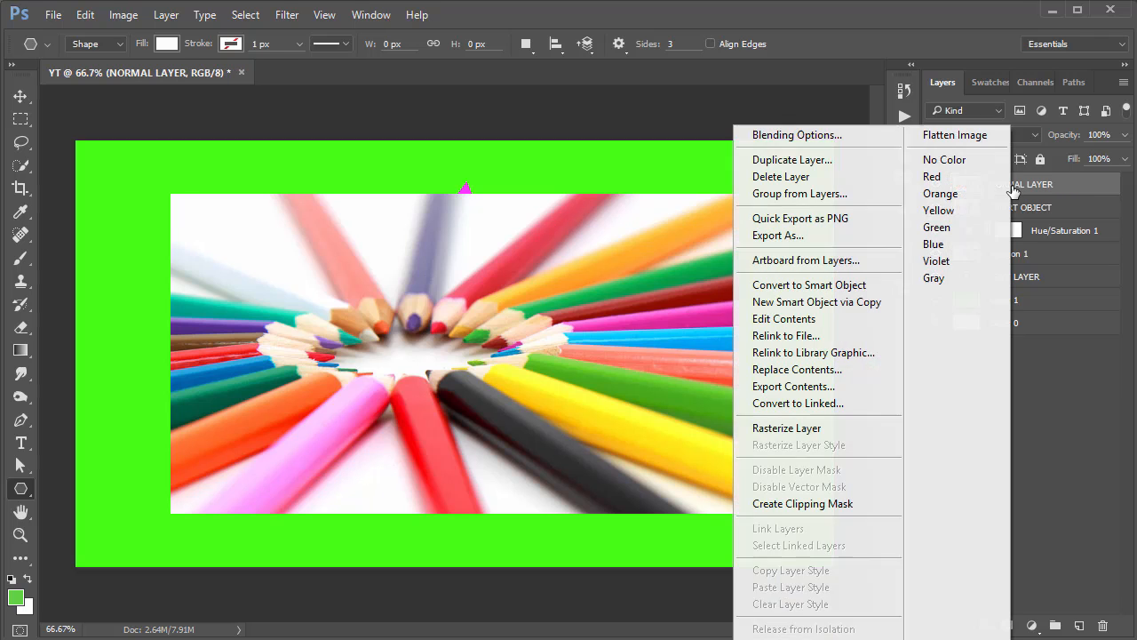
left_click(804, 430)
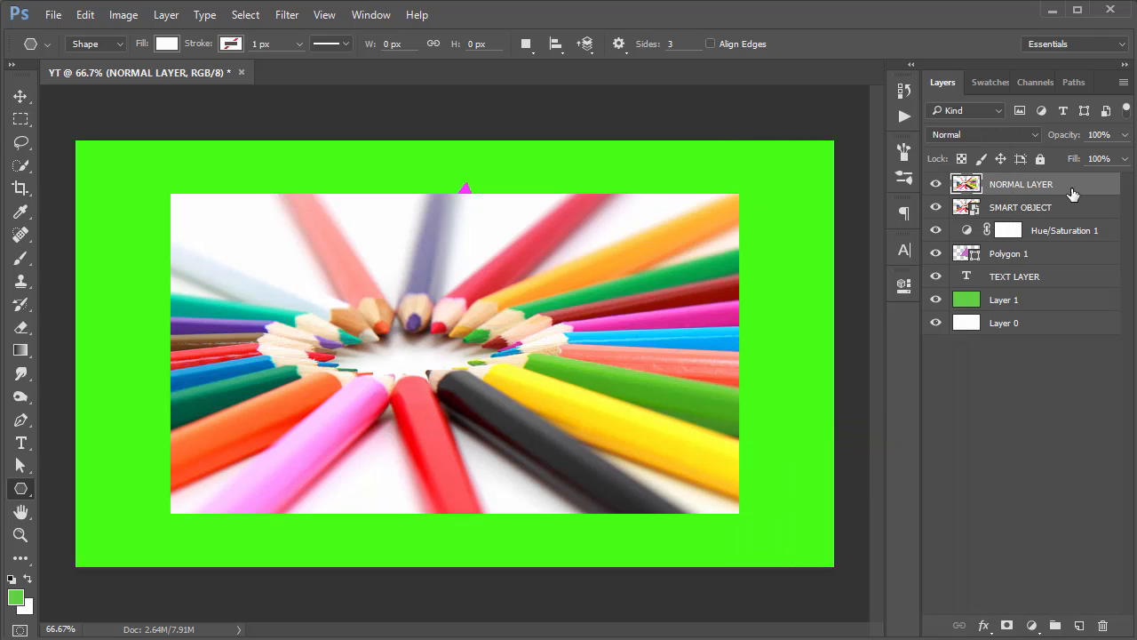
Step: Delete all layers below SMART OBJECT, from Hue/Saturation 1 down to Layer 0
left_click_drag(941, 311, 926, 229)
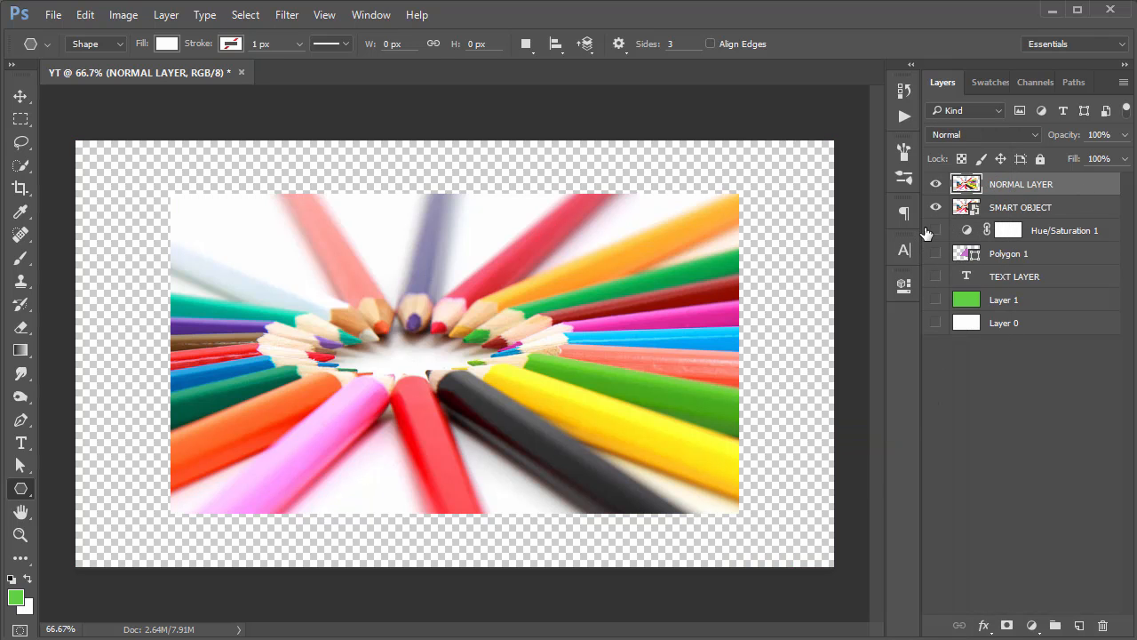
left_click(1039, 215)
left_click(1057, 235)
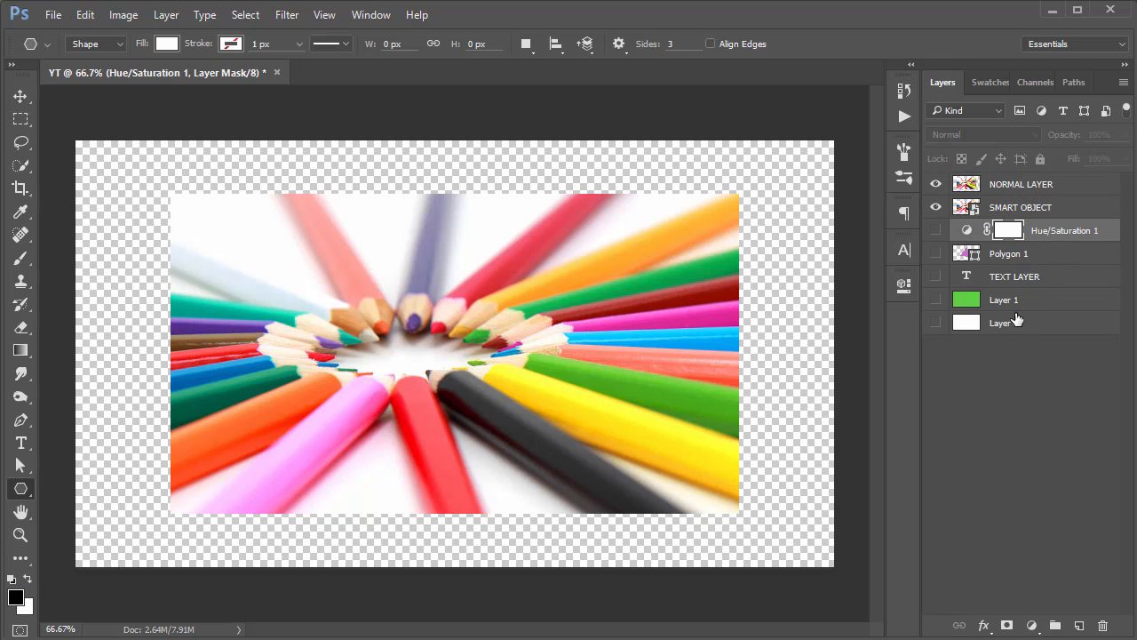
left_click(1017, 320, "shift")
left_click_drag(1017, 319, 1102, 626)
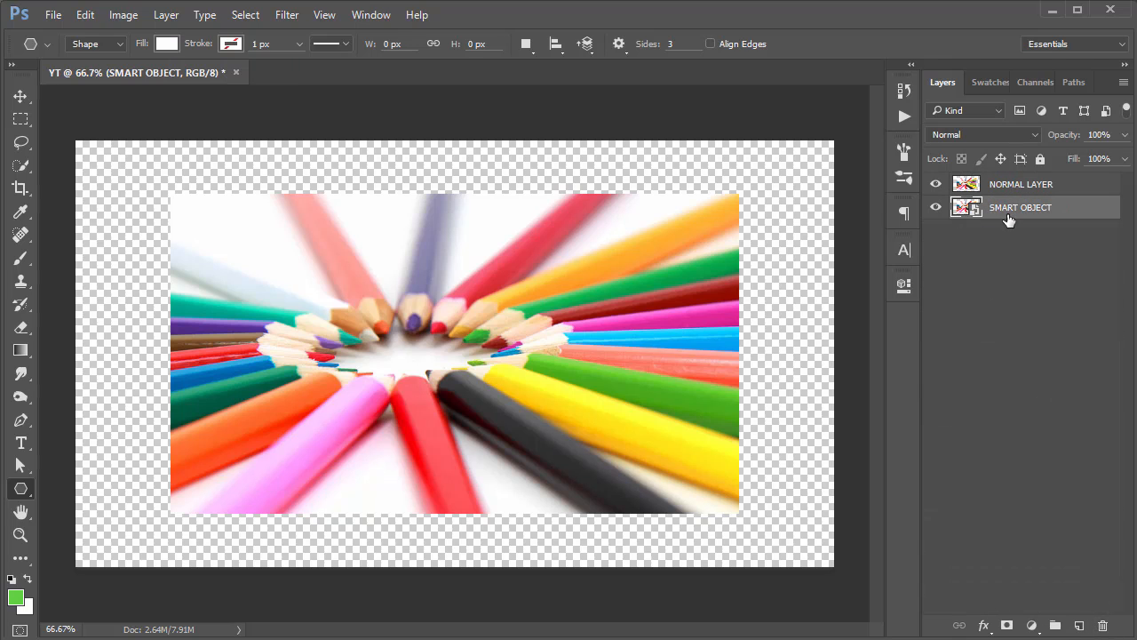
left_click(1035, 187)
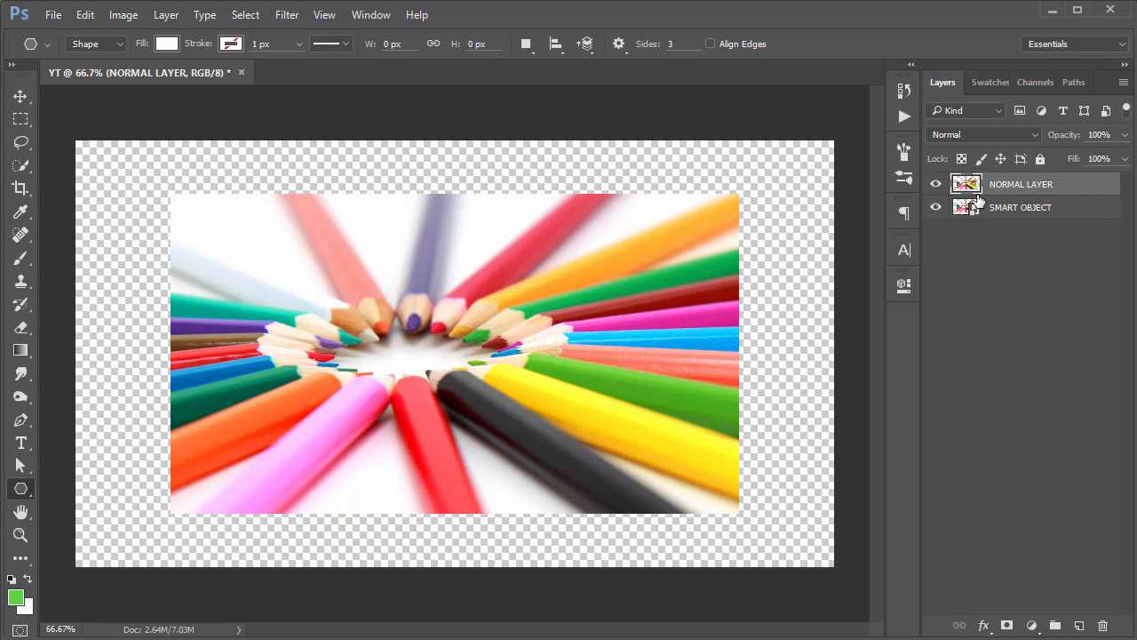
left_click(1017, 209)
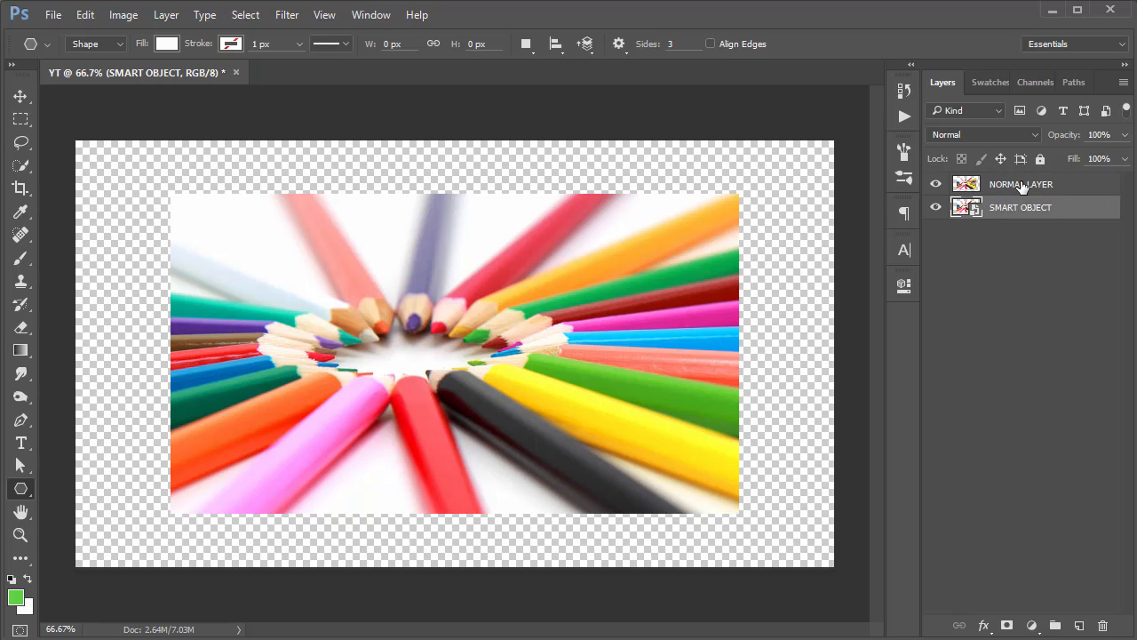
left_click(1050, 181)
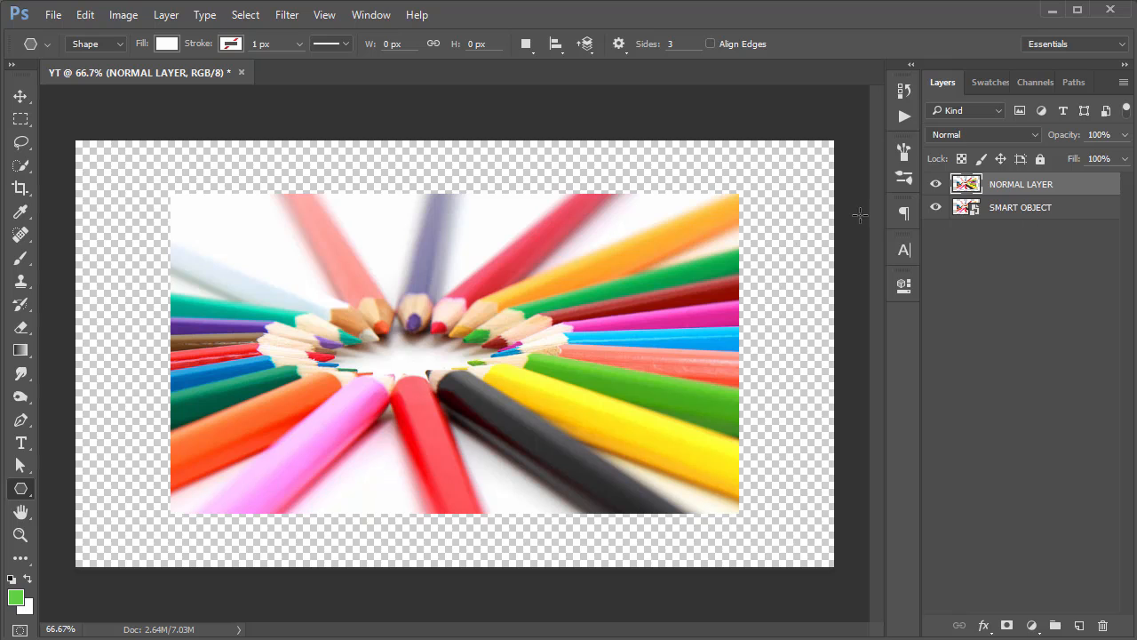
key("v")
left_click_drag(545, 264, 631, 311)
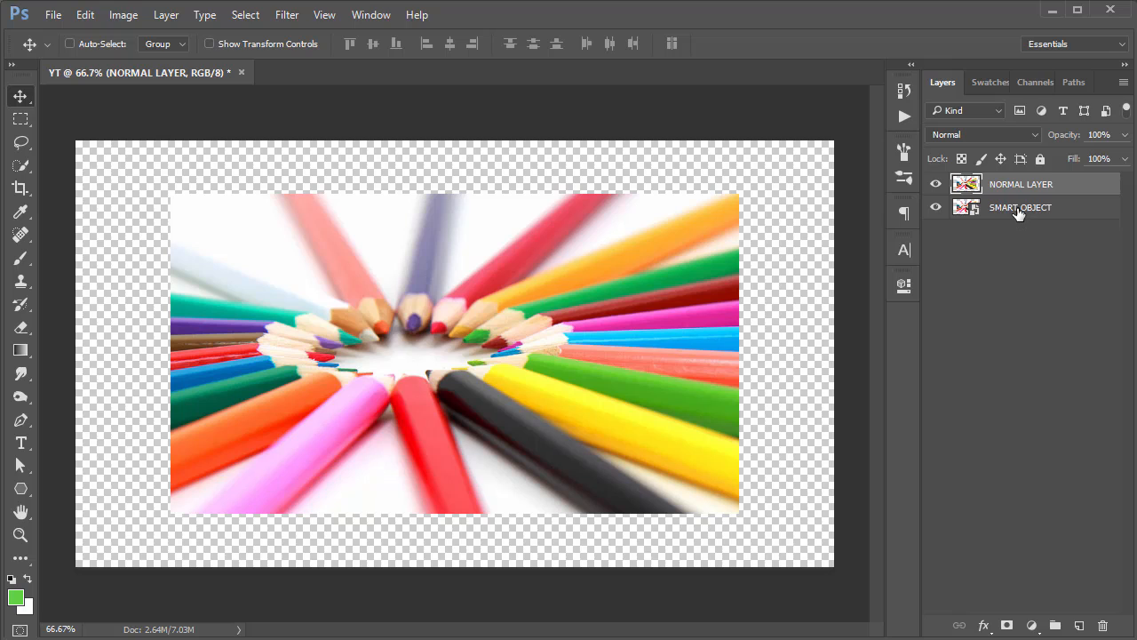
Step: Open the SMART OBJECT layer's embedded source image to inspect it, and close it again
left_click(1018, 214)
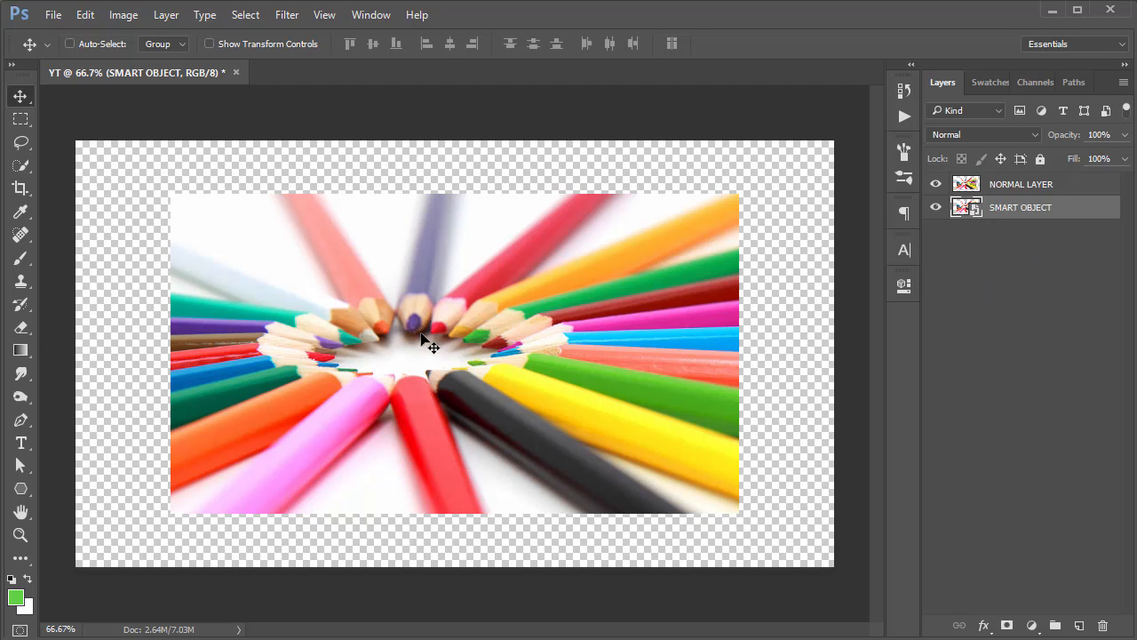
double_click(962, 210)
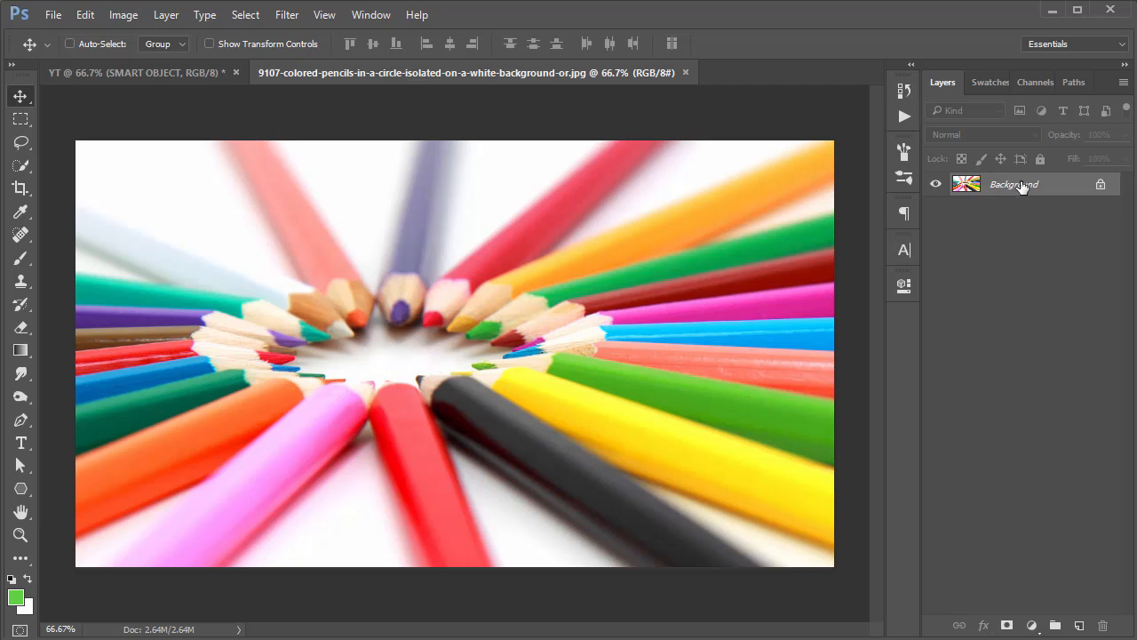
left_click(687, 72)
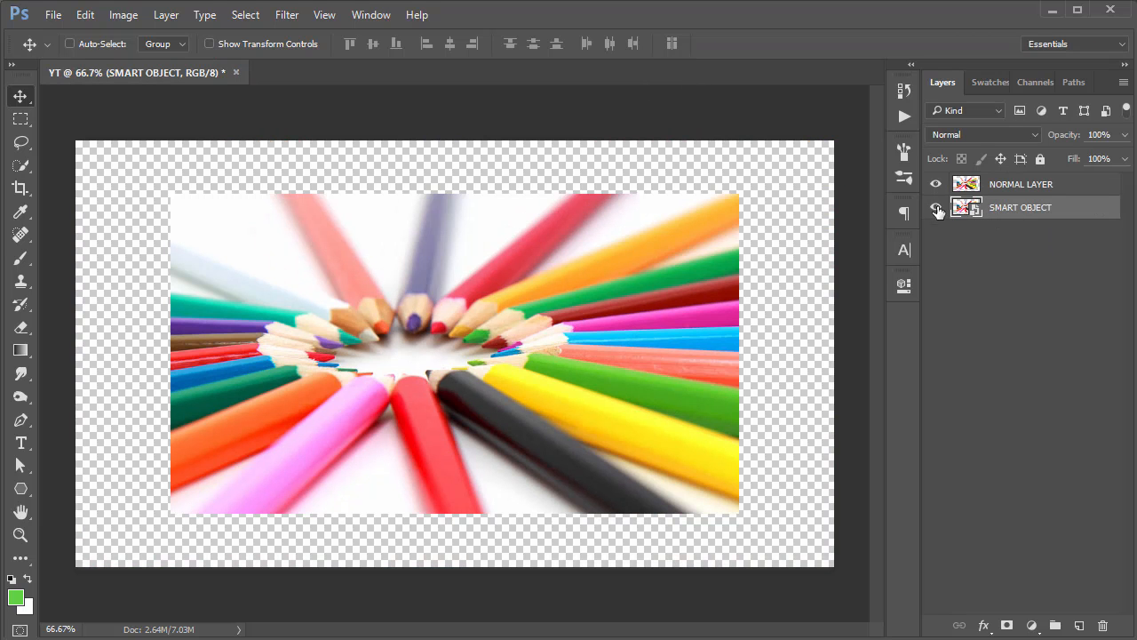
Step: Hide NORMAL LAYER and try to paint on the SMART OBJECT layer with the Brush, declining to rasterize it
left_click(937, 185)
key("b")
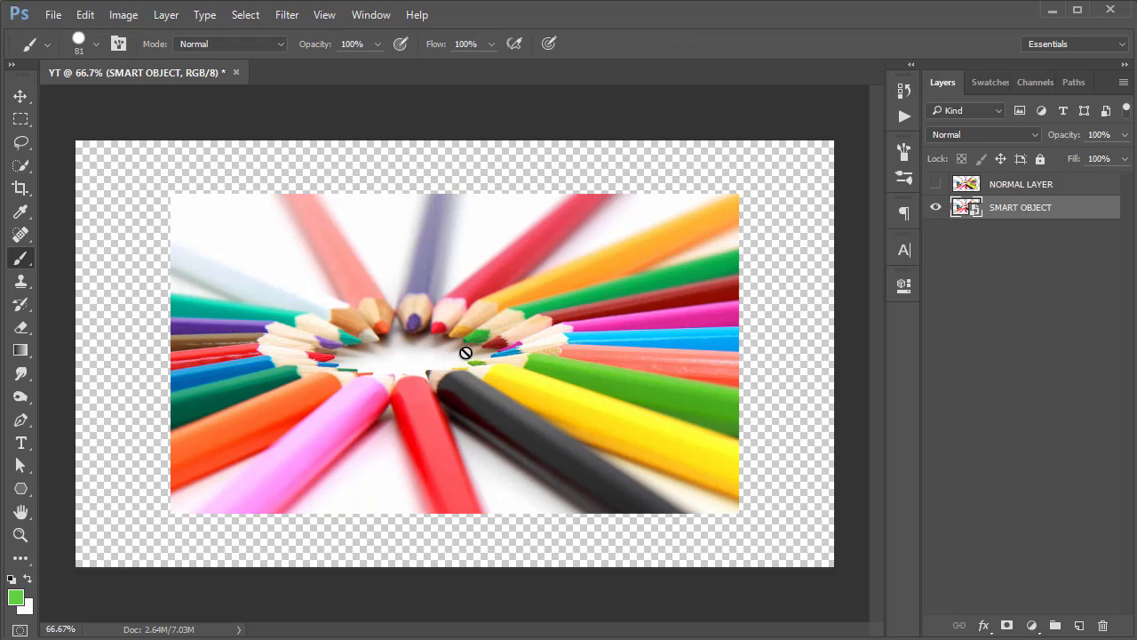
left_click(359, 307)
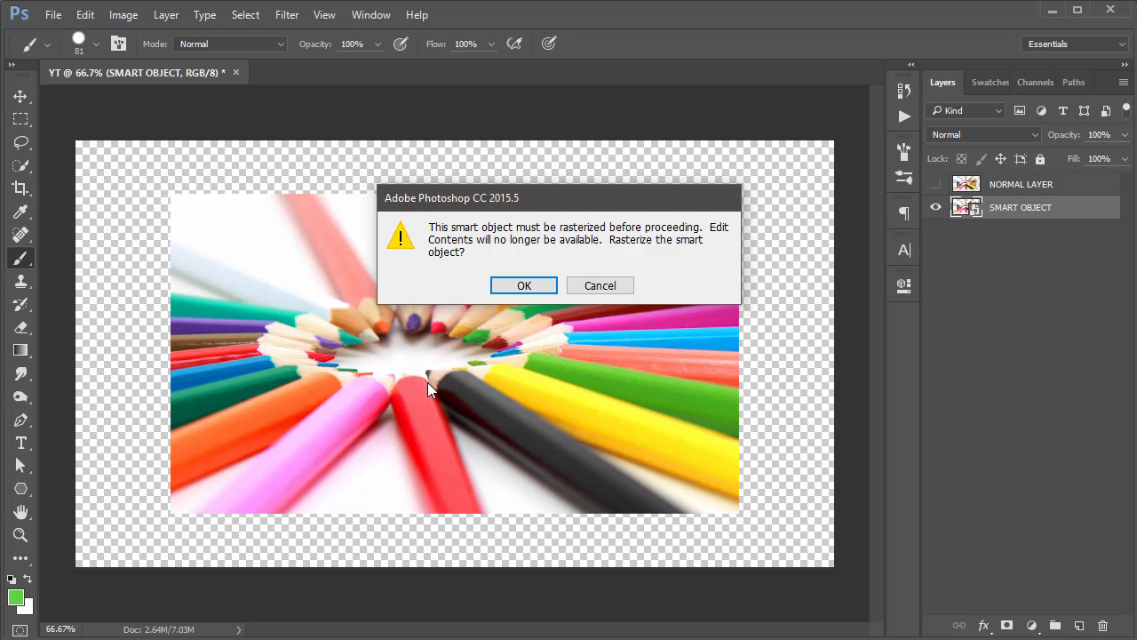
left_click(609, 287)
Step: Show only NORMAL LAYER, paint a test brush stroke across the pencils and undo it
left_click(935, 207)
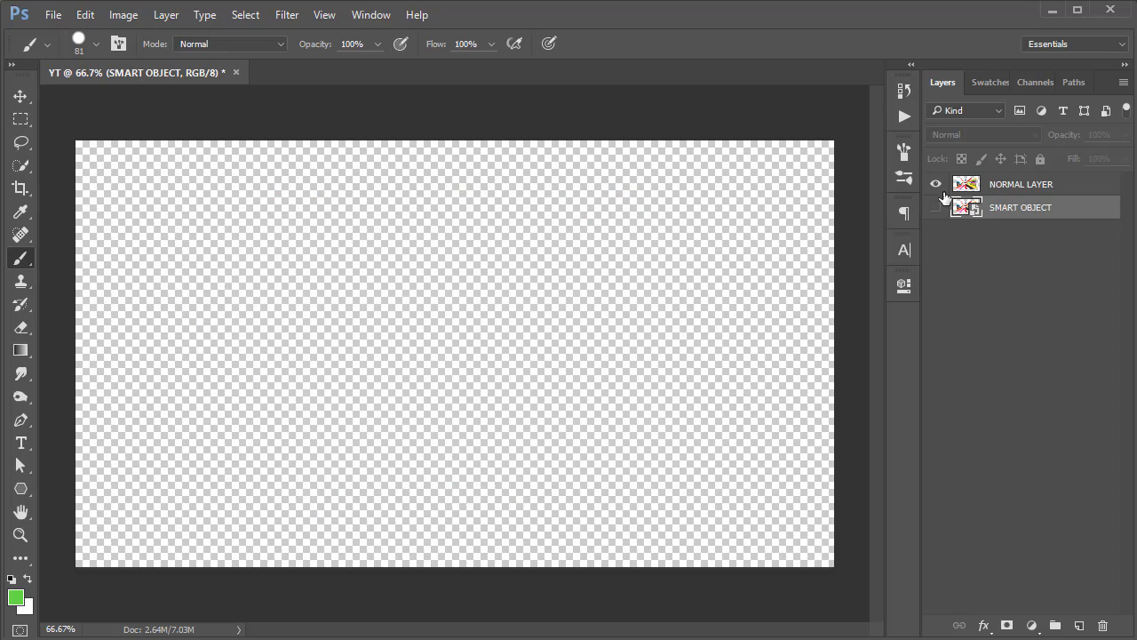
left_click(936, 184)
left_click(991, 185)
left_click_drag(415, 283, 666, 350)
key("ctrl+z")
Step: Show only the SMART OBJECT layer and try the Brush on it again without rasterizing it
left_click(935, 183)
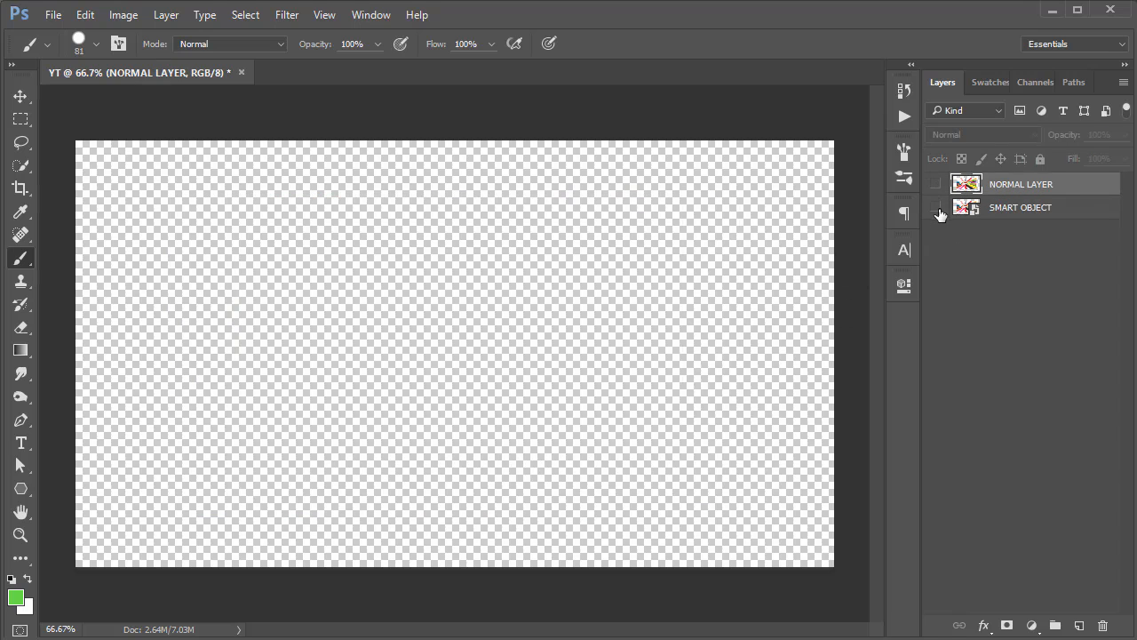
left_click(935, 207)
left_click(997, 213)
left_click(537, 325)
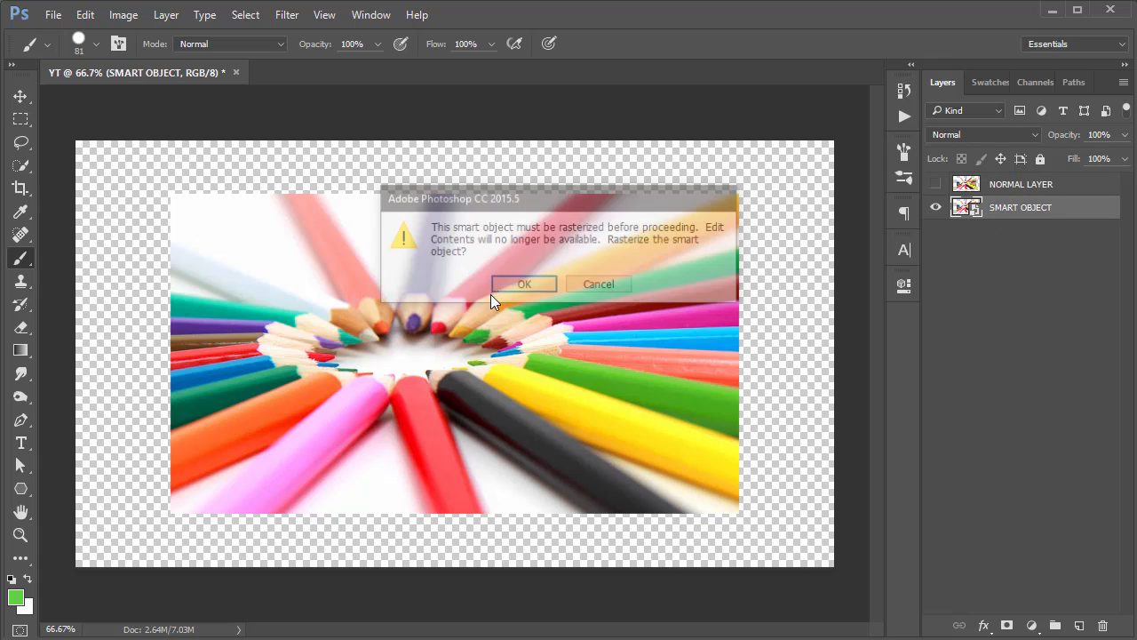
left_click(609, 286)
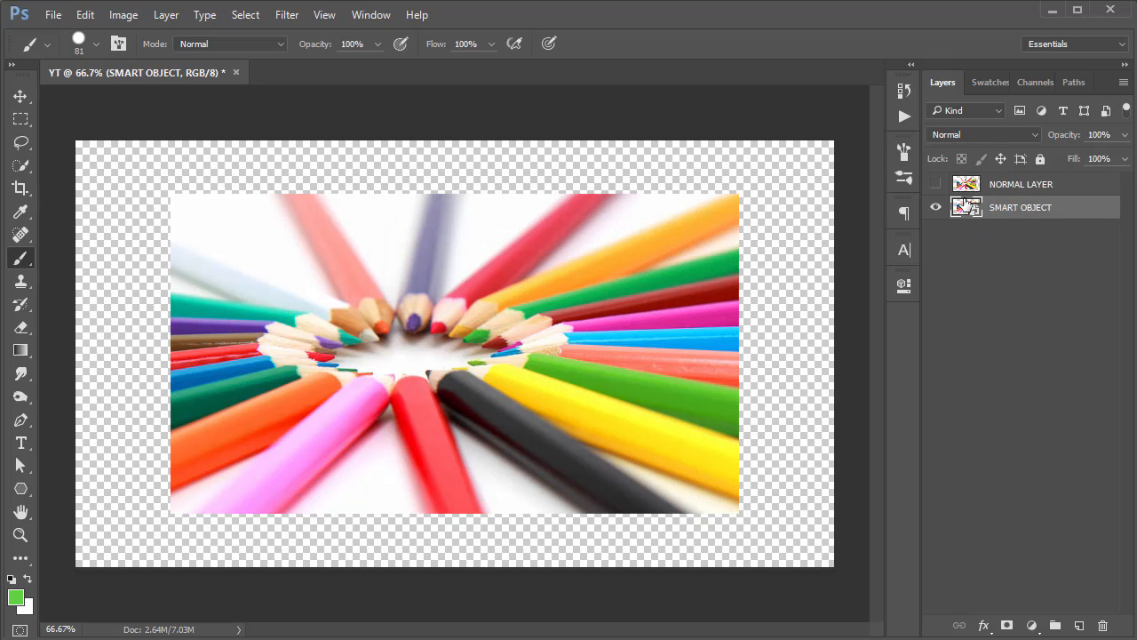
Step: Delete the SMART OBJECT layer and make NORMAL LAYER visible
left_click_drag(1009, 217, 1102, 625)
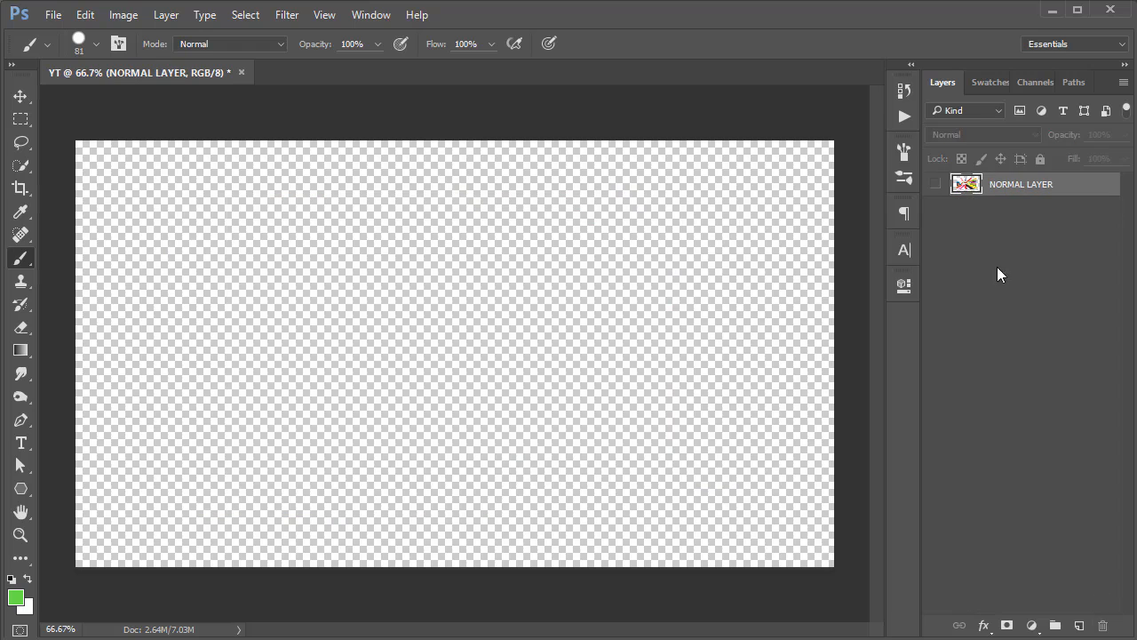
left_click(935, 184)
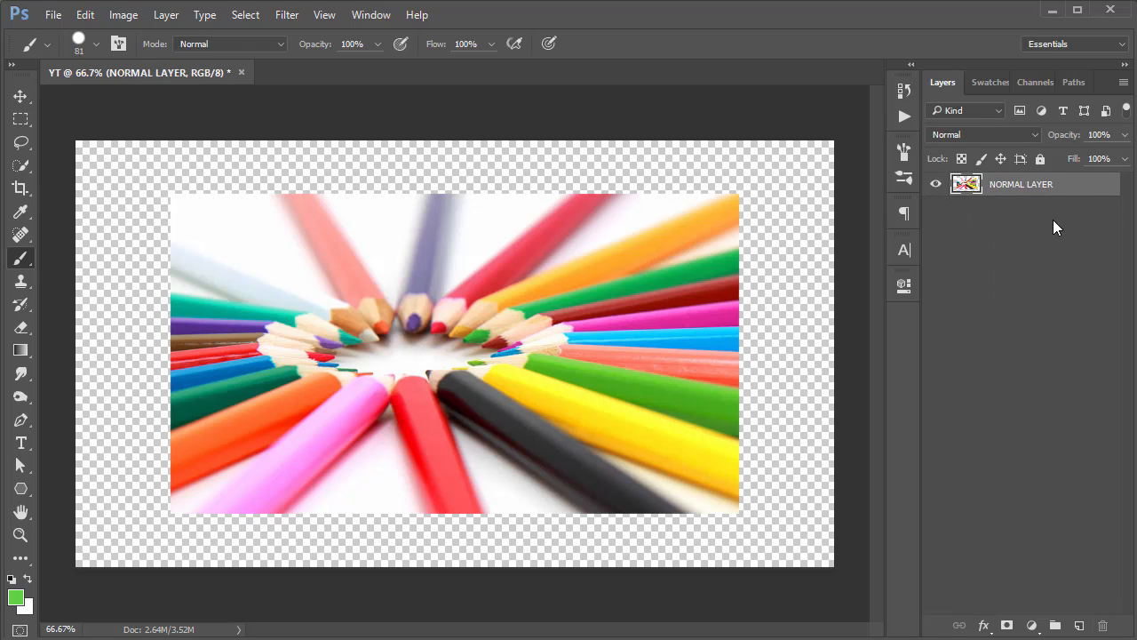
Step: Convert NORMAL LAYER to a smart object, and open its embedded contents for a look before closing them
right_click(1083, 193)
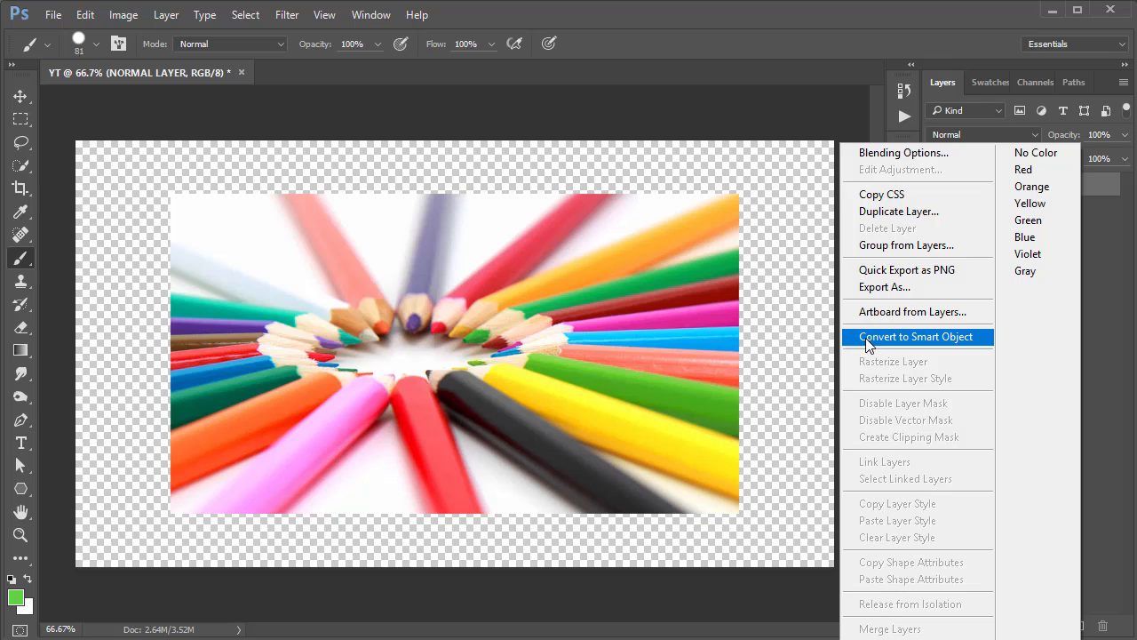
left_click(942, 343)
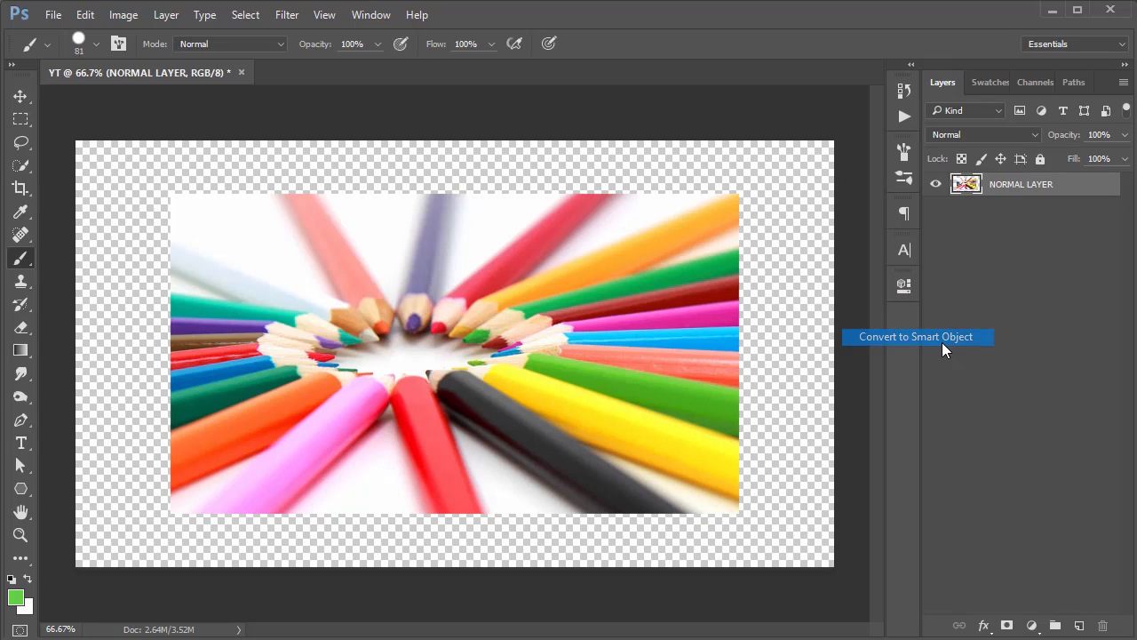
double_click(968, 183)
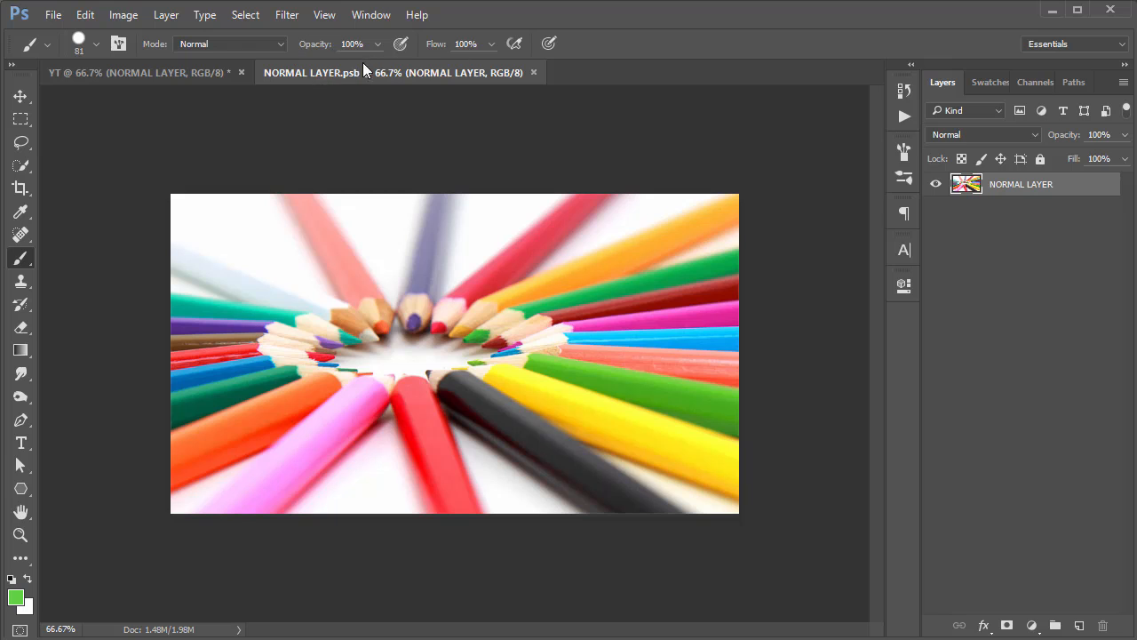
left_click(536, 73)
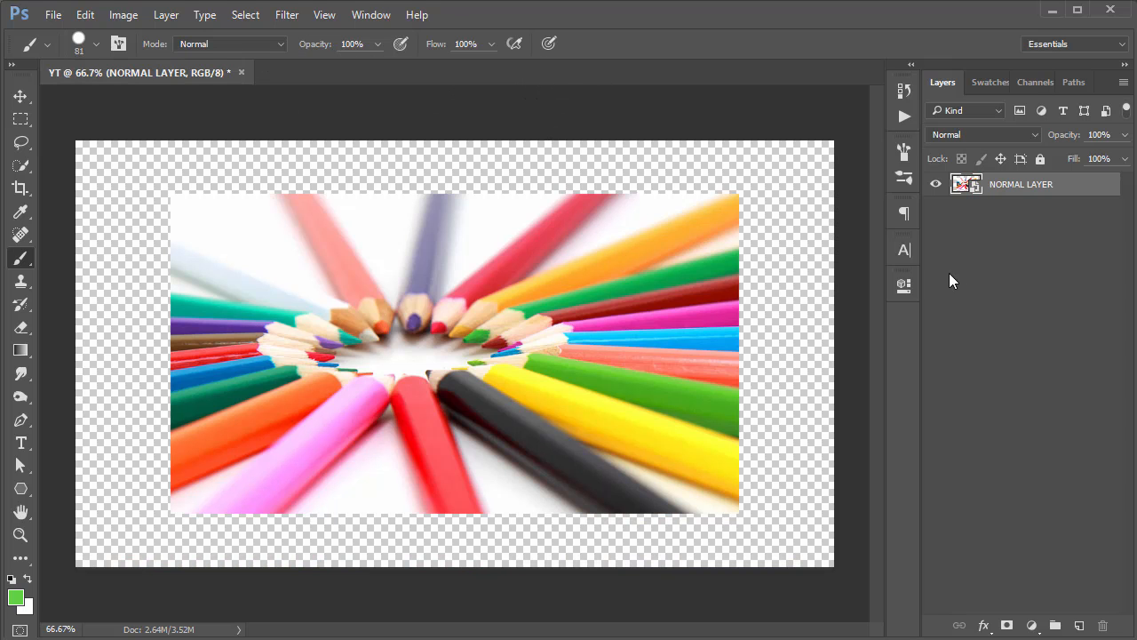
key("v")
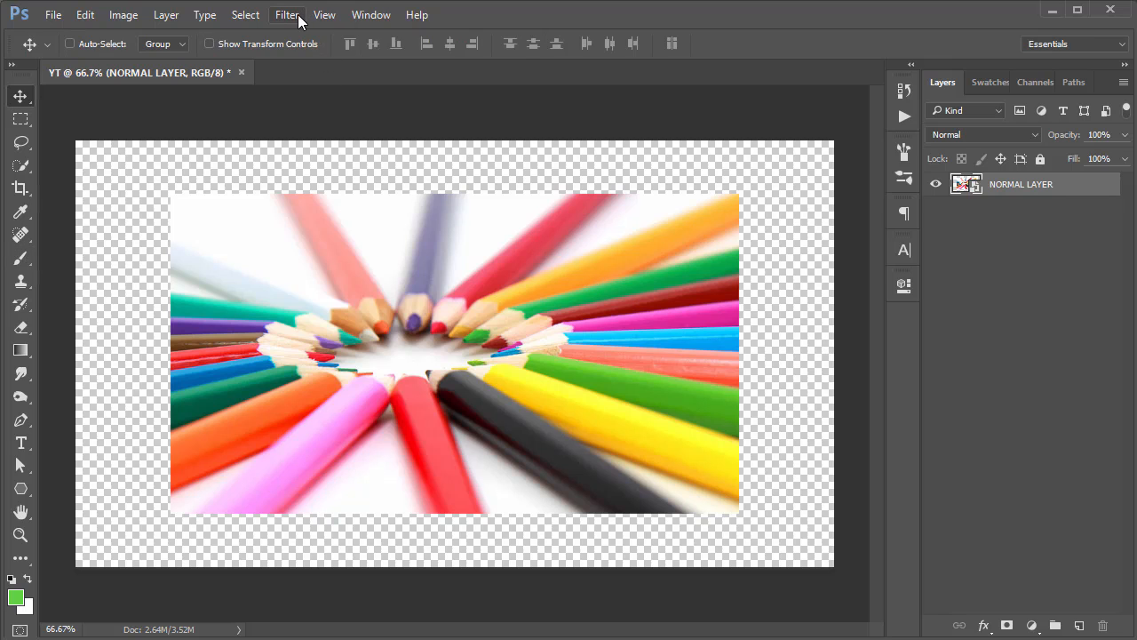
left_click(297, 14)
mouse_move(333, 208)
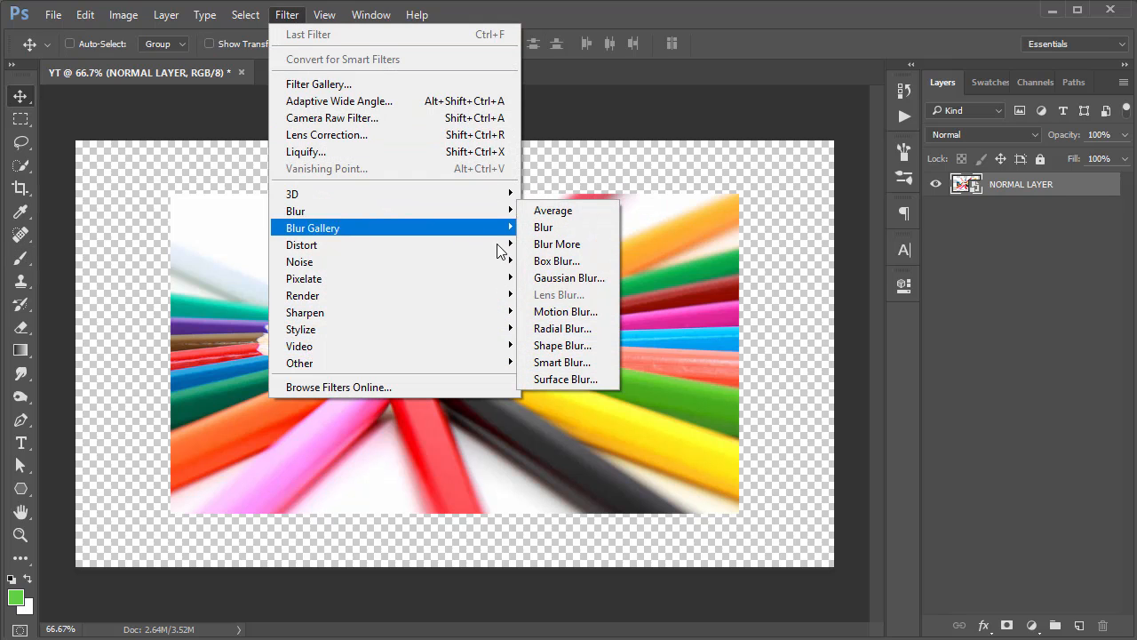
left_click(1020, 209)
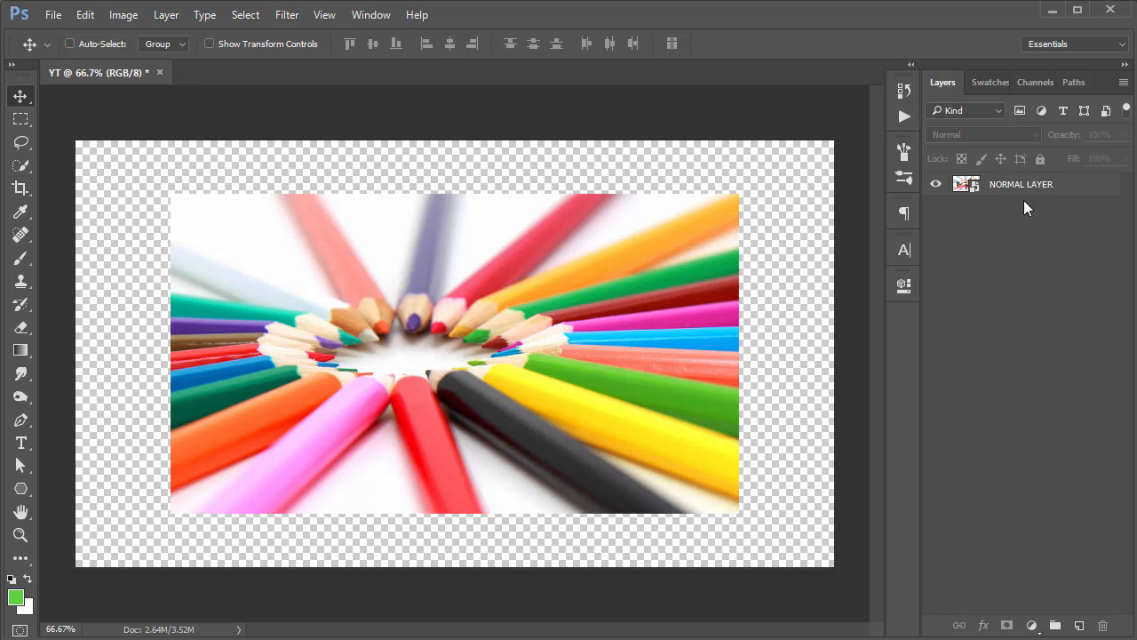
Step: Rasterize the NORMAL LAYER smart object
left_click(1019, 189)
right_click(1019, 189)
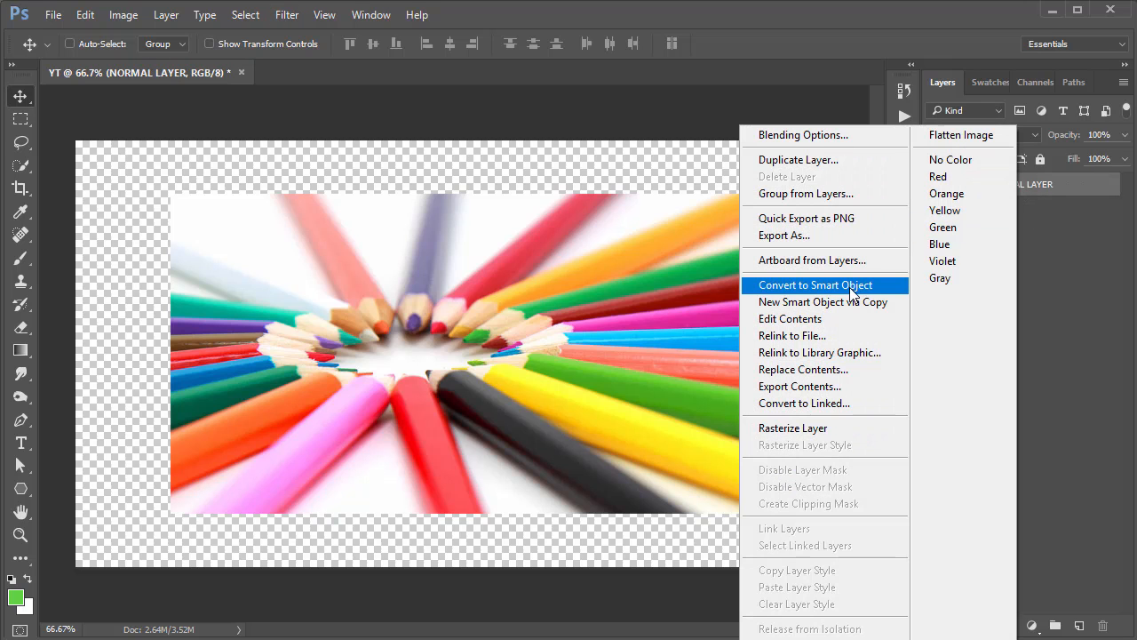
left_click(778, 427)
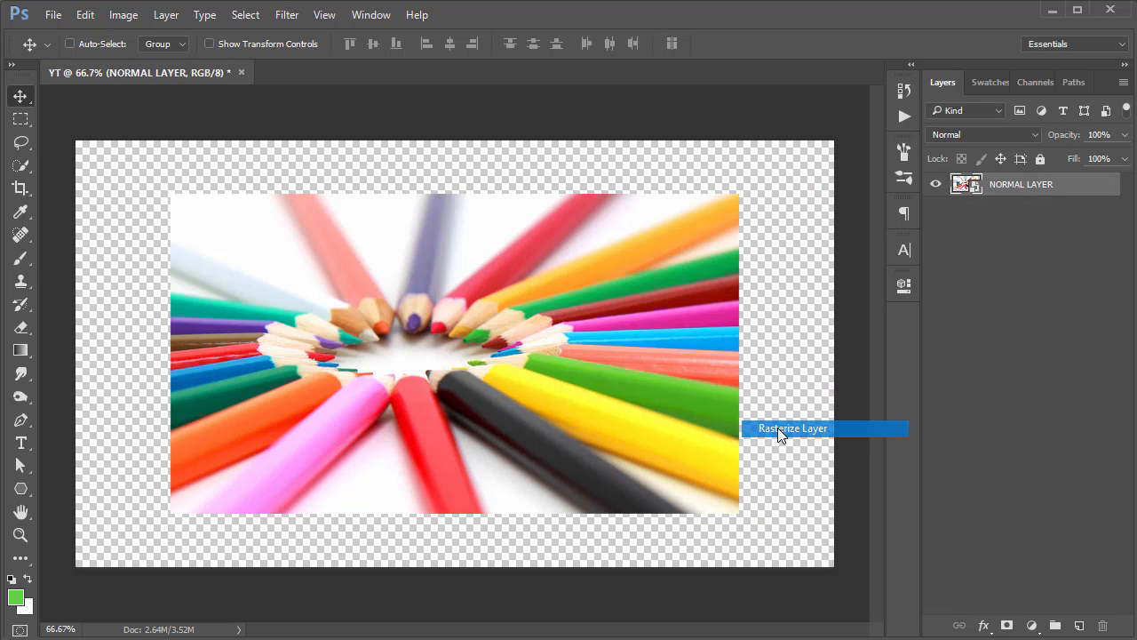
Step: Apply a Gaussian Blur with a 30.4-pixel radius to the rasterized NORMAL LAYER and undo it
left_click(289, 15)
mouse_move(326, 212)
left_click(586, 278)
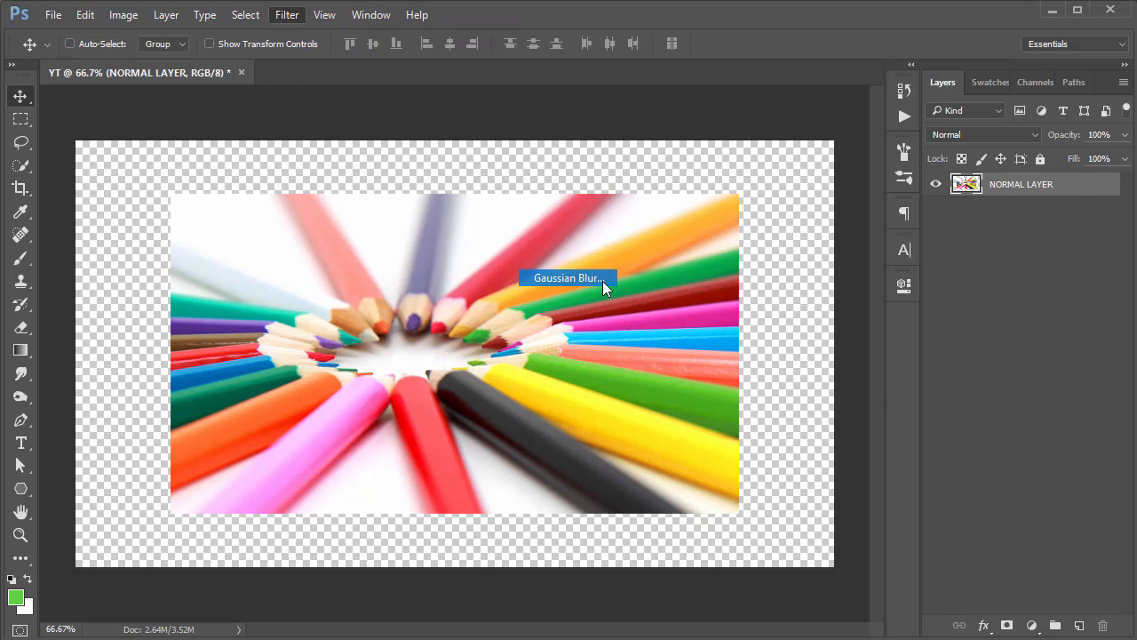
left_click_drag(879, 385, 890, 383)
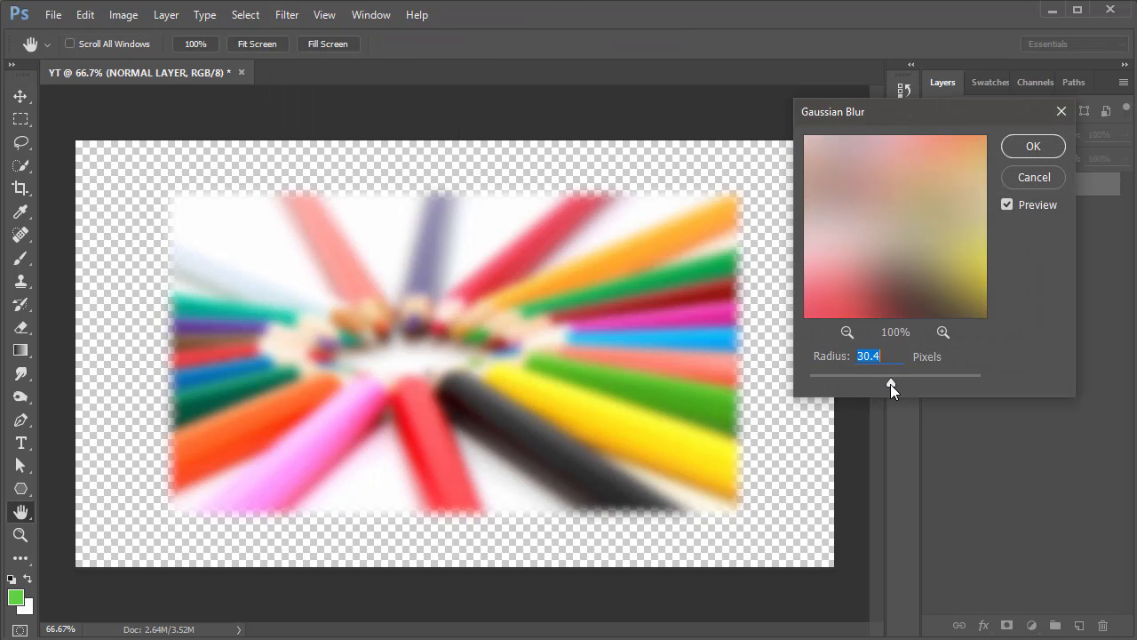
left_click(1033, 147)
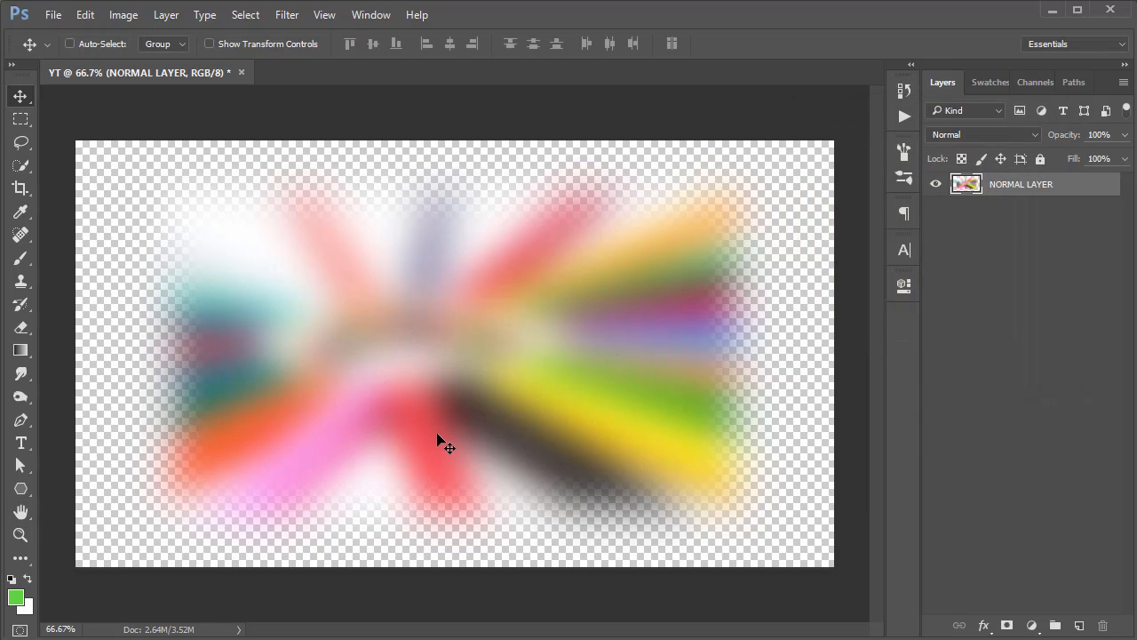
key("ctrl+z")
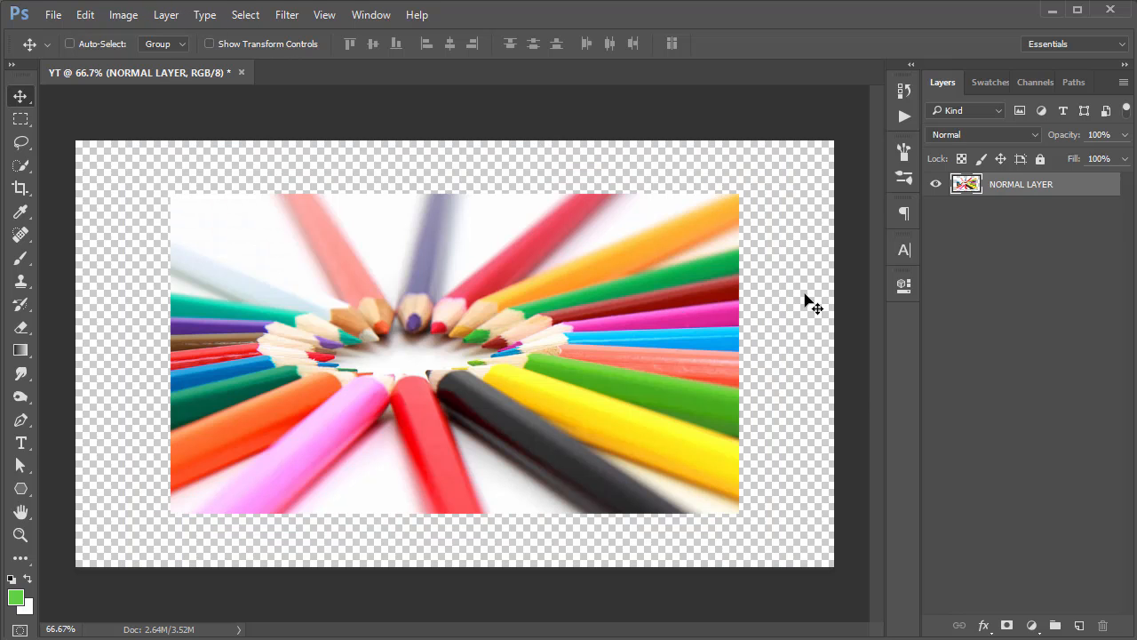
Step: Convert NORMAL LAYER to a smart object and apply a Gaussian Blur with a 23.5-pixel radius to it
right_click(1012, 184)
left_click(831, 352)
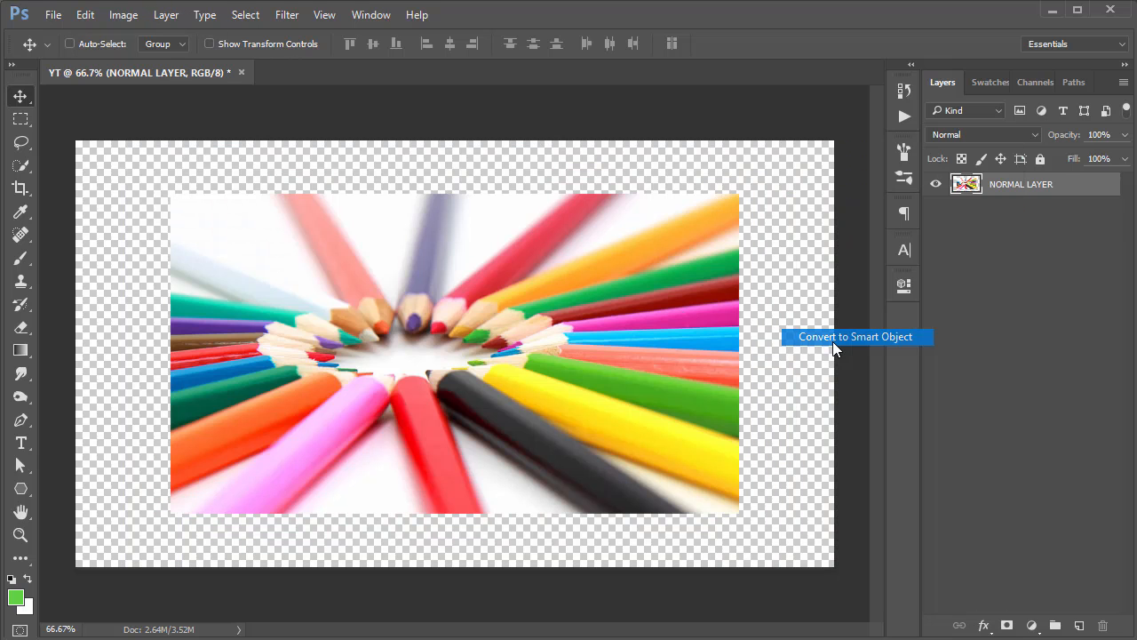
left_click(273, 18)
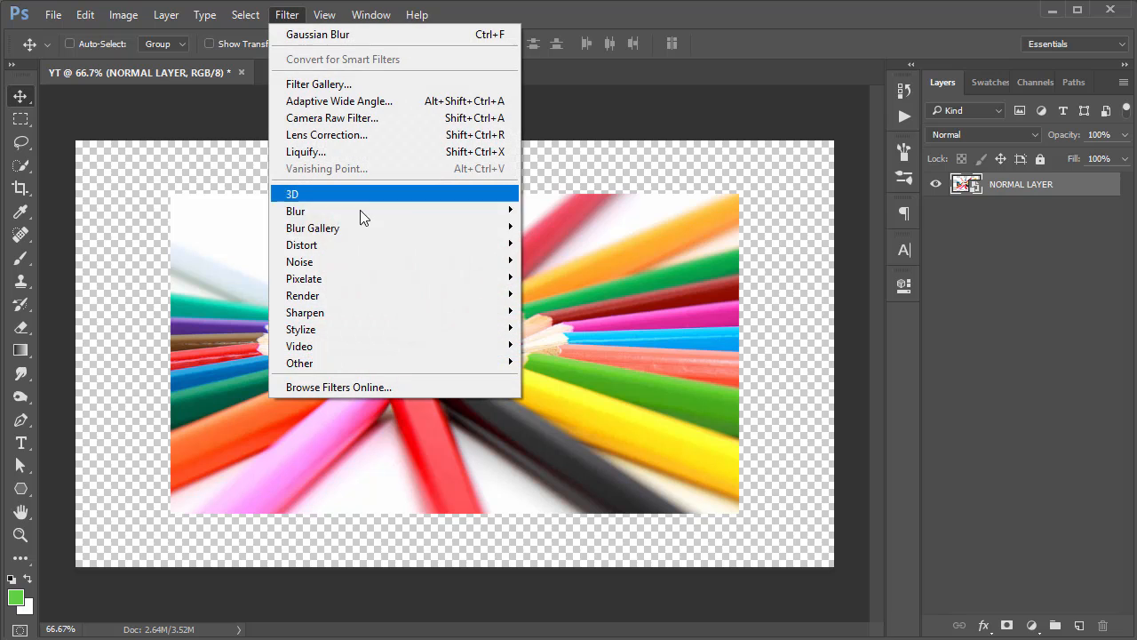
mouse_move(363, 213)
left_click(581, 283)
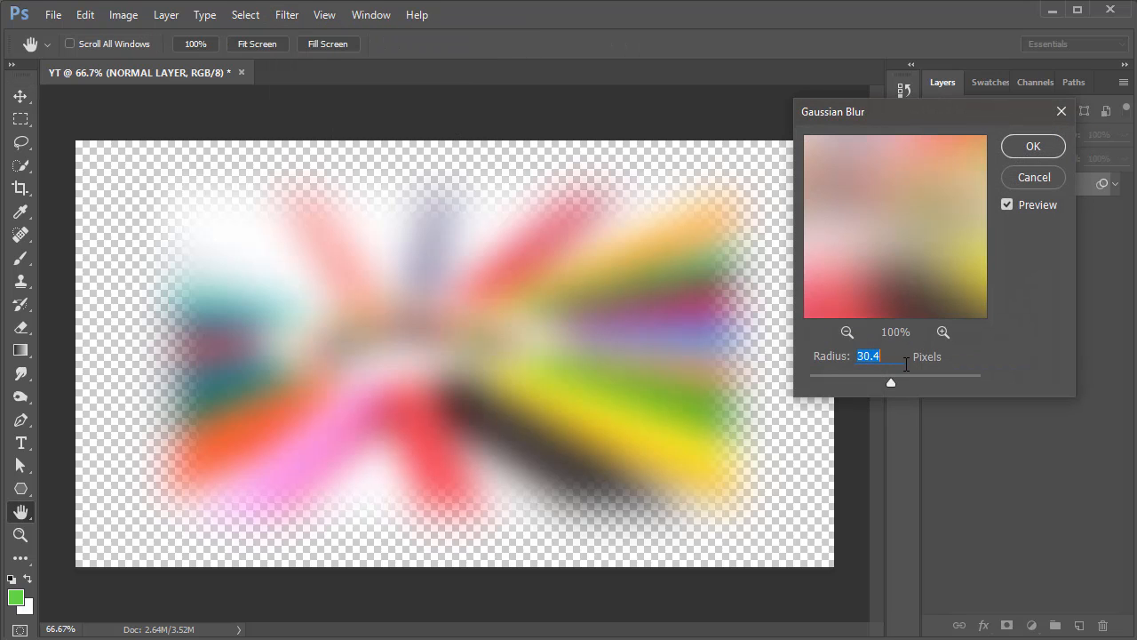
left_click_drag(891, 383, 884, 383)
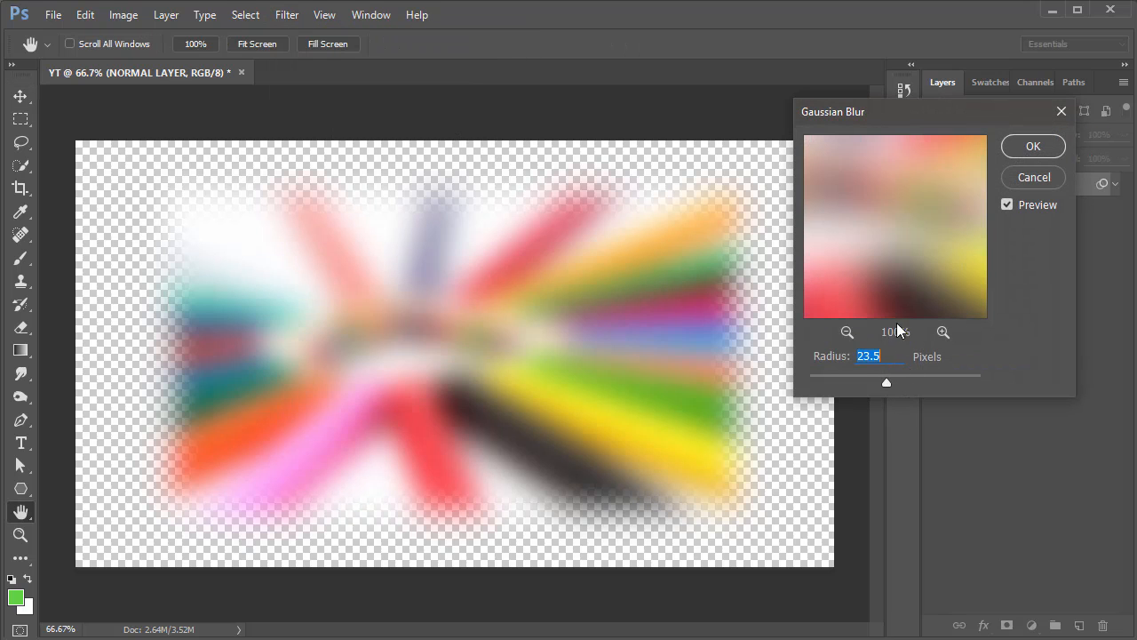
left_click(1030, 147)
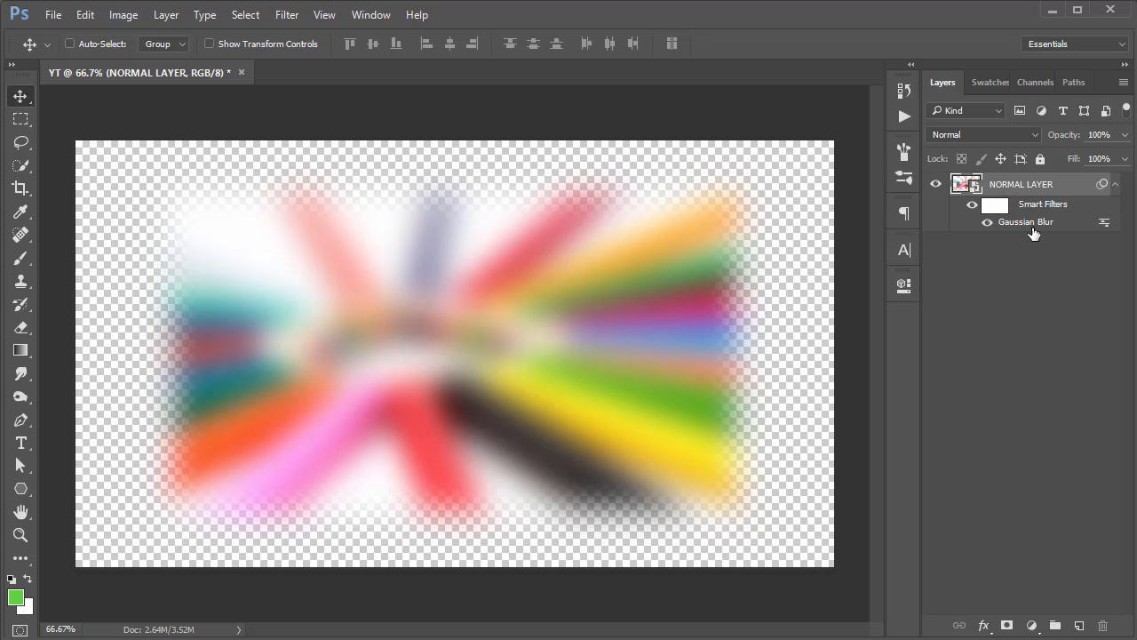
Step: Edit the Gaussian Blur smart filter on NORMAL LAYER, setting its radius to 41.5 pixels
double_click(1032, 228)
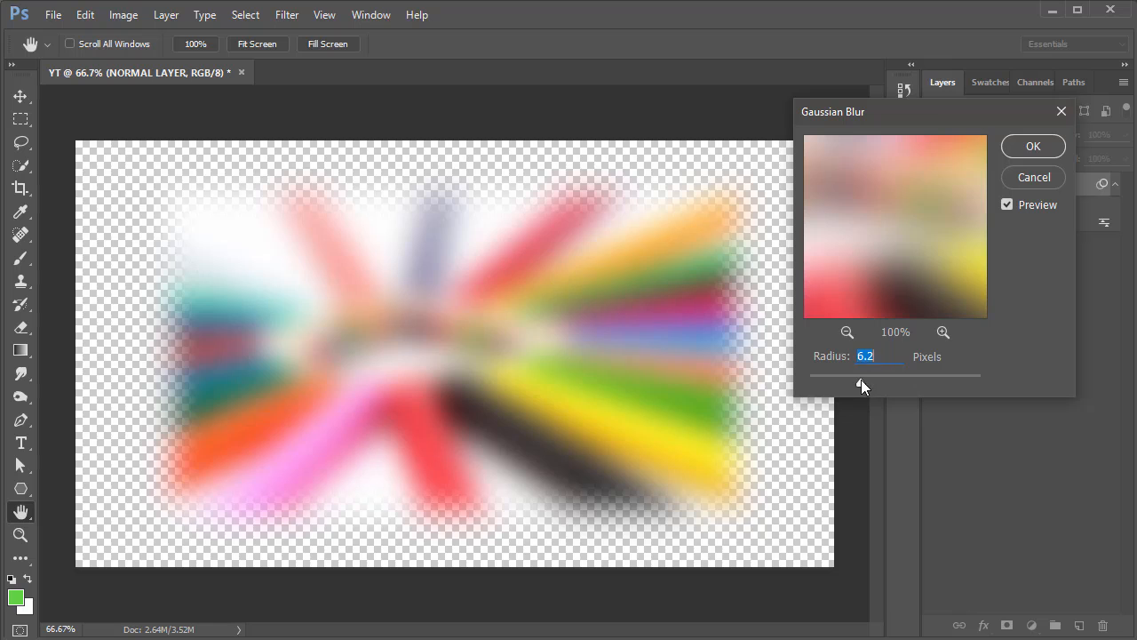
left_click_drag(844, 376, 908, 374)
left_click(1031, 146)
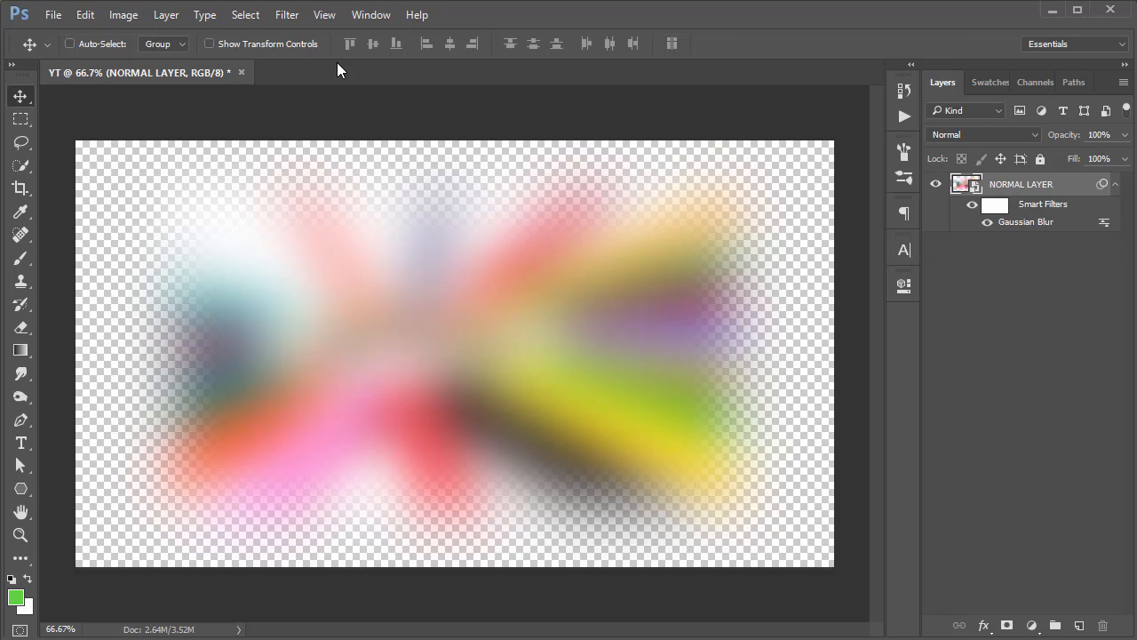
left_click(287, 15)
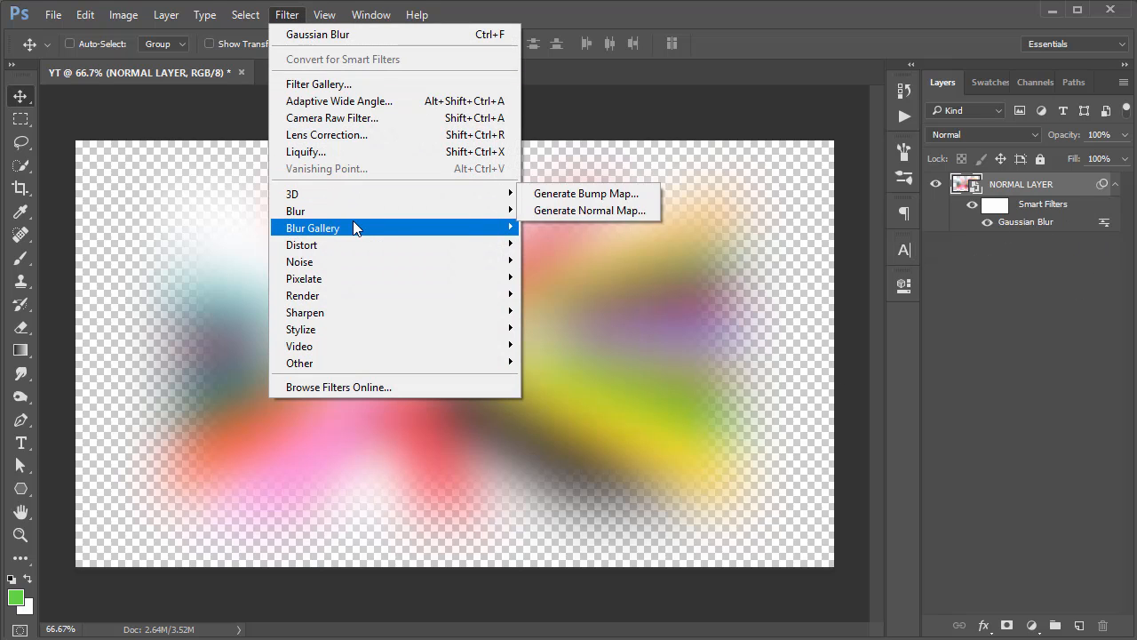
mouse_move(352, 228)
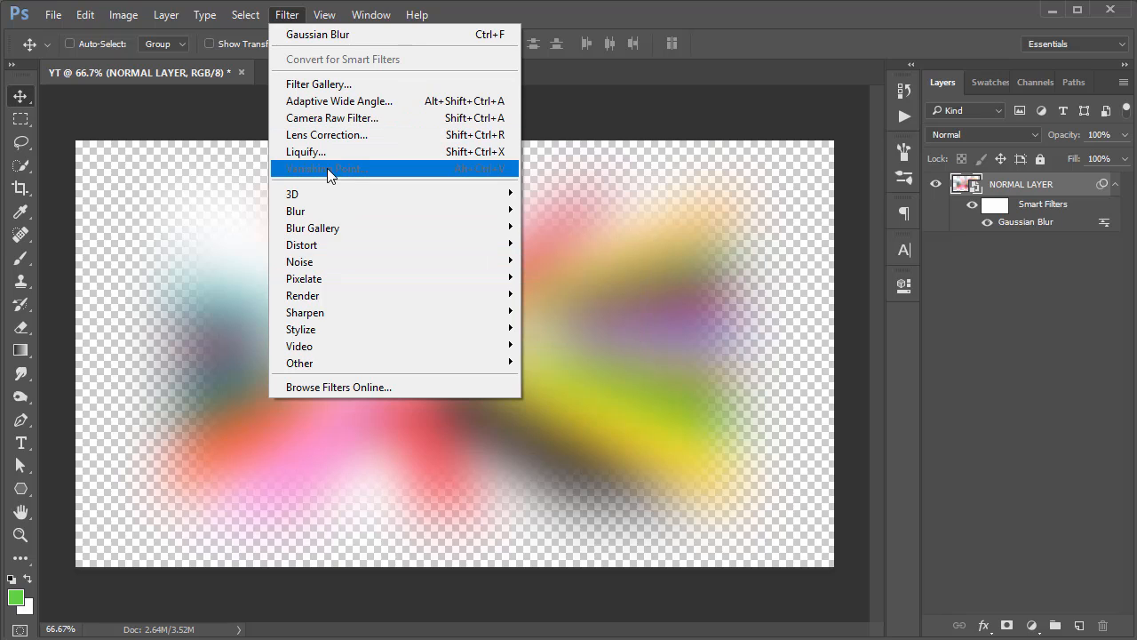
left_click(993, 333)
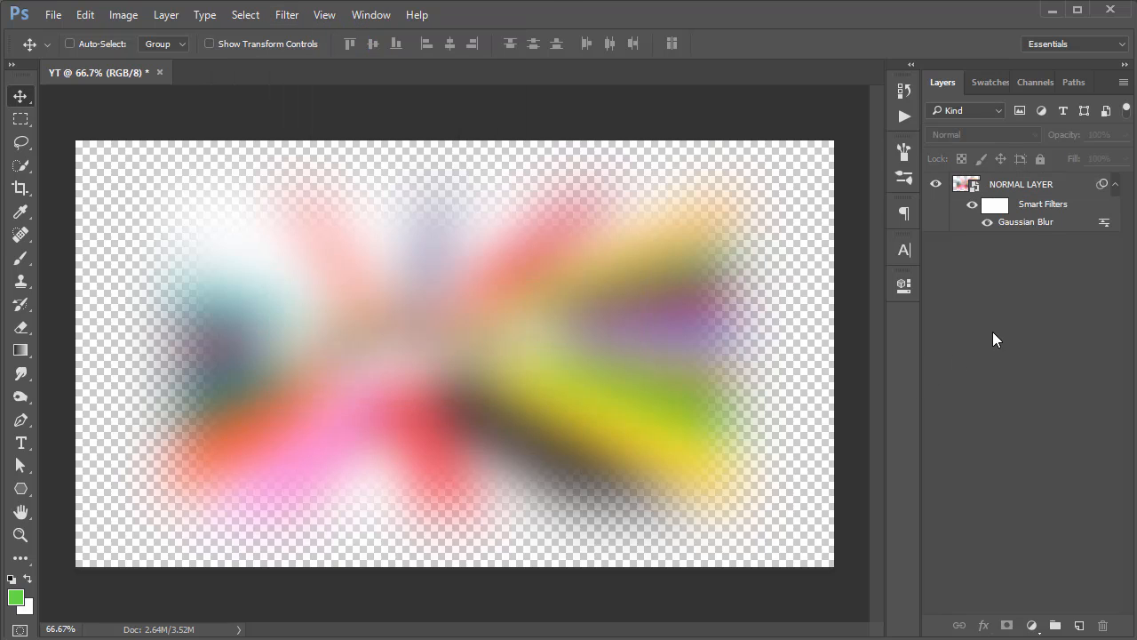
Step: Reduce the radius of NORMAL LAYER's Gaussian Blur smart filter to 11.1 pixels
double_click(1031, 223)
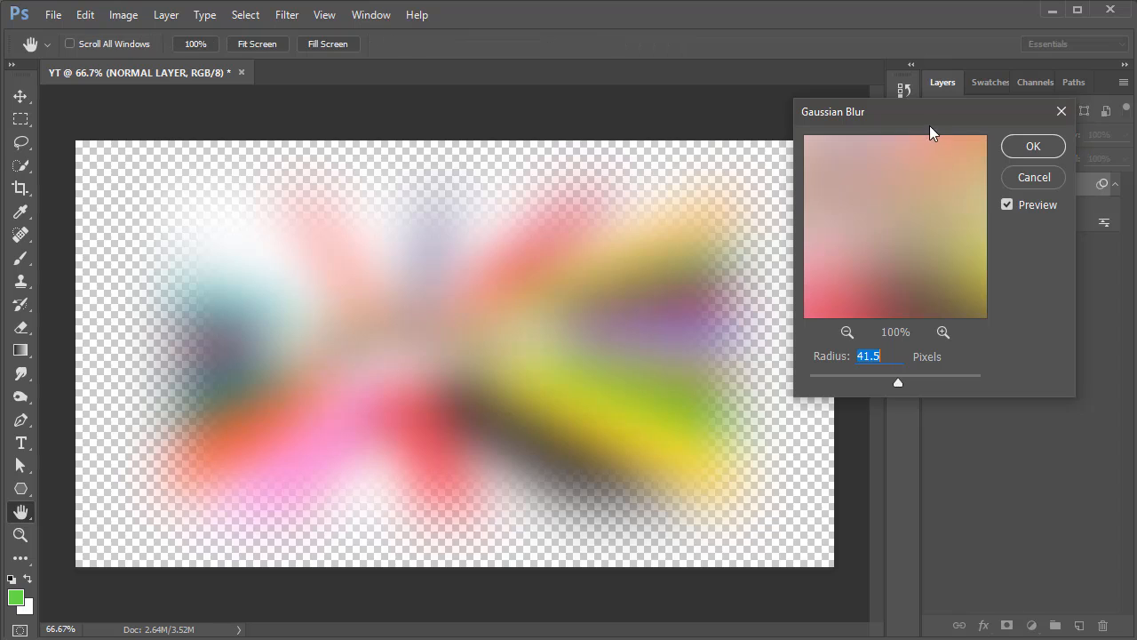
left_click_drag(894, 376, 883, 374)
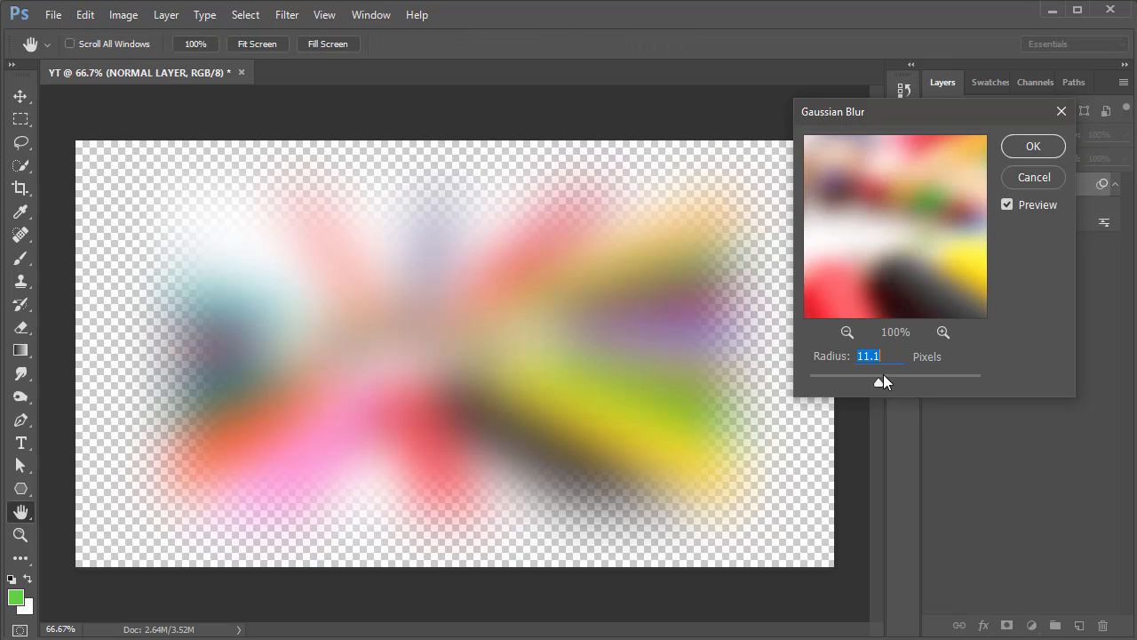
left_click(1031, 147)
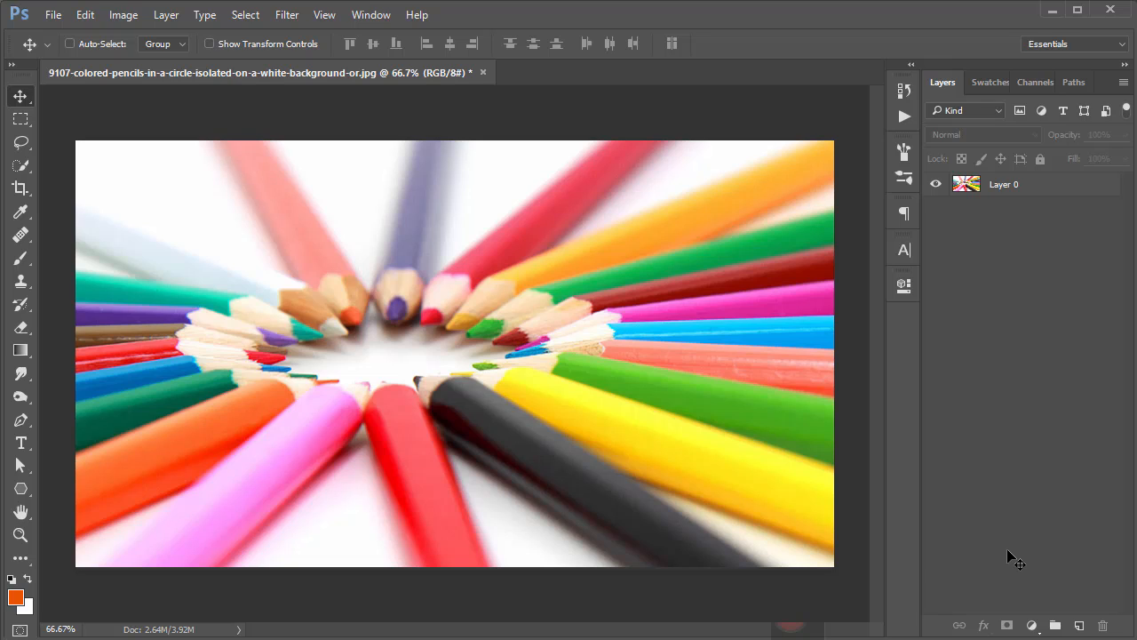
Step: In the colored pencils document, convert Layer 0 into a background layer and undo the conversion
left_click(994, 189)
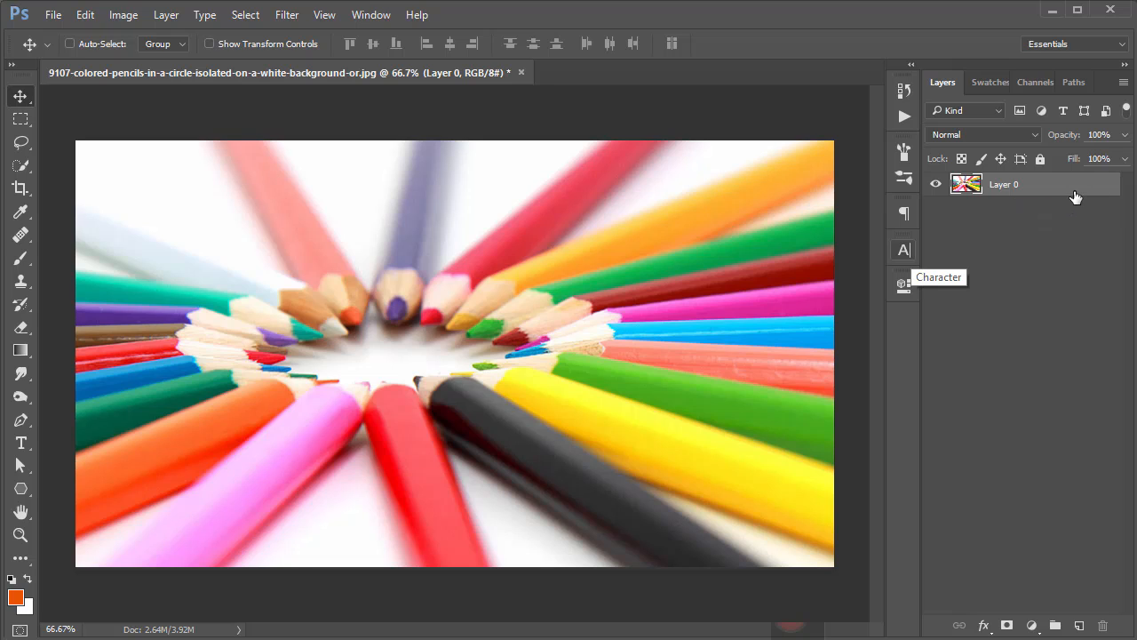
left_click(993, 336)
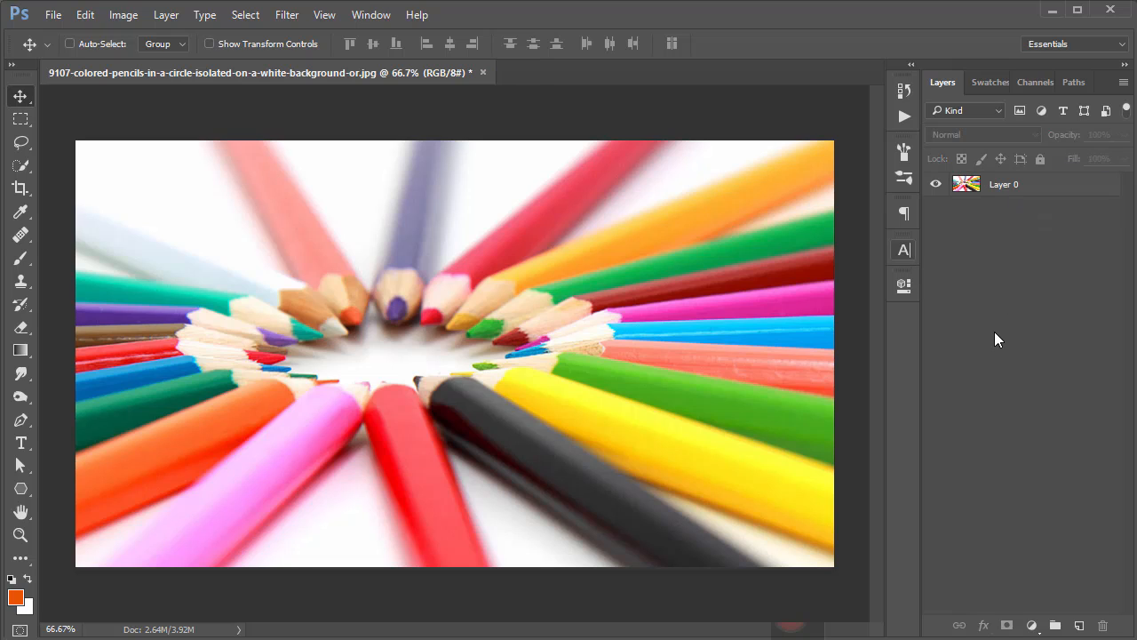
left_click(1020, 189)
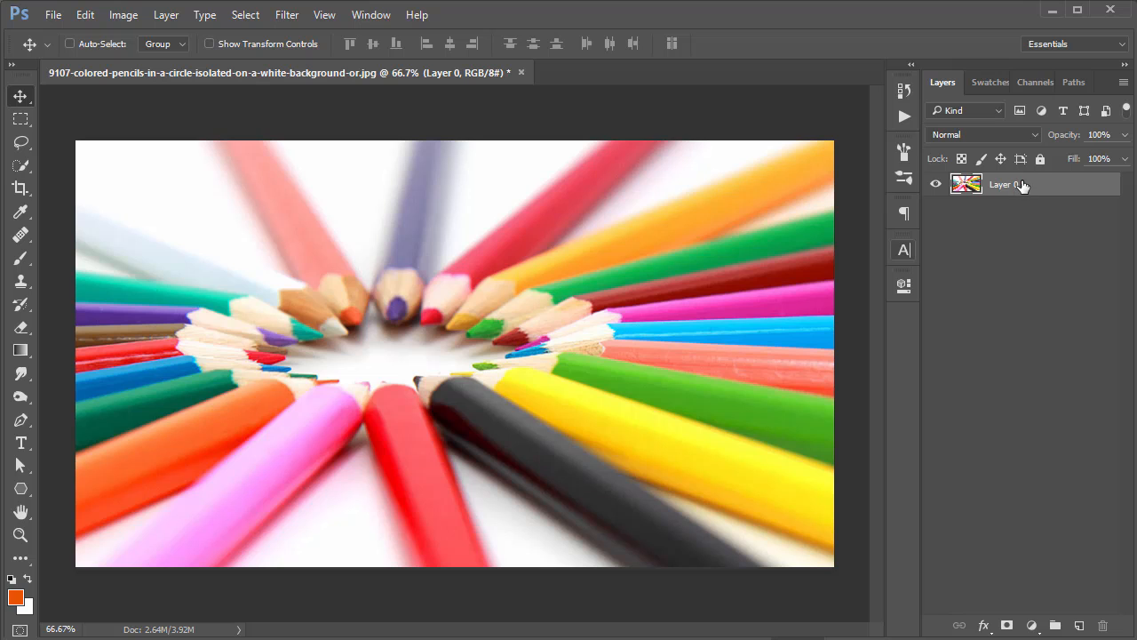
left_click(166, 14)
mouse_move(191, 34)
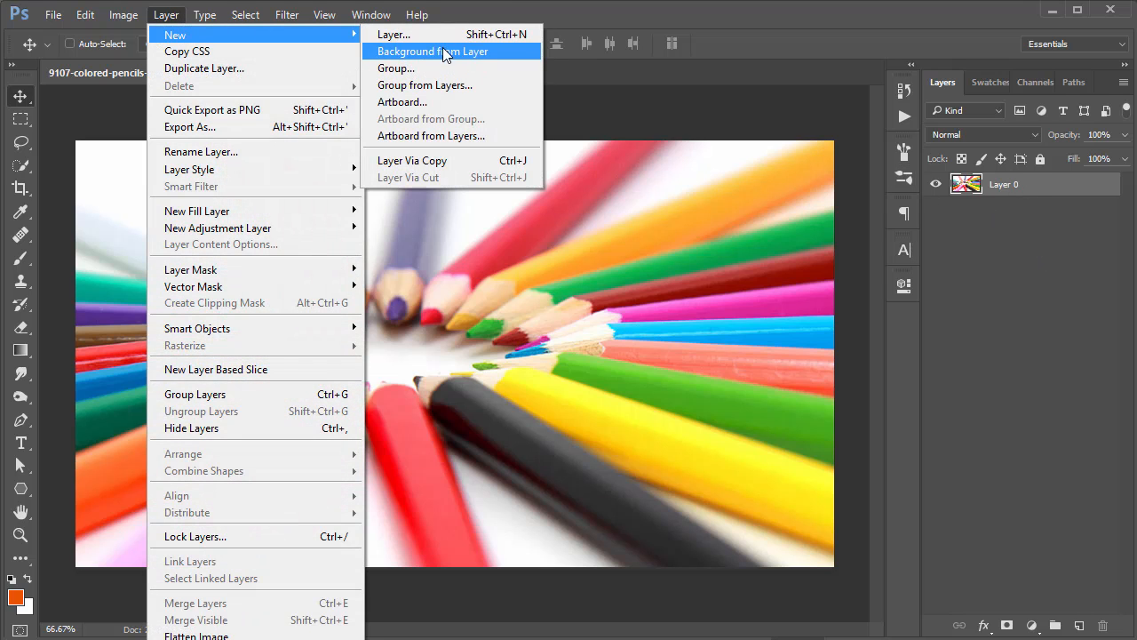
left_click(444, 51)
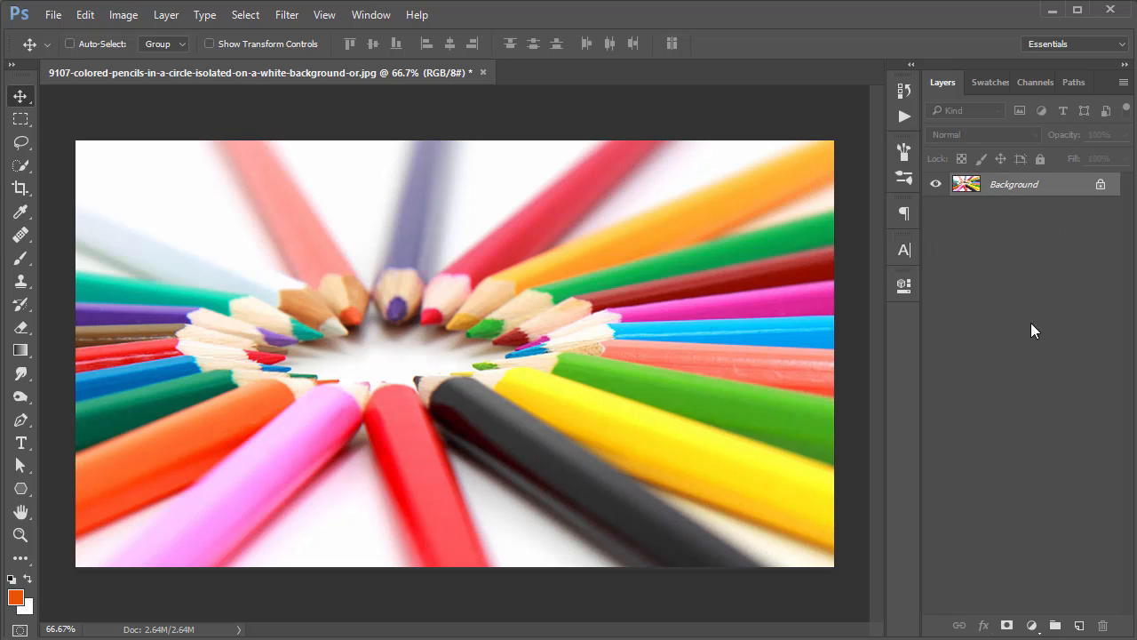
key("ctrl+z")
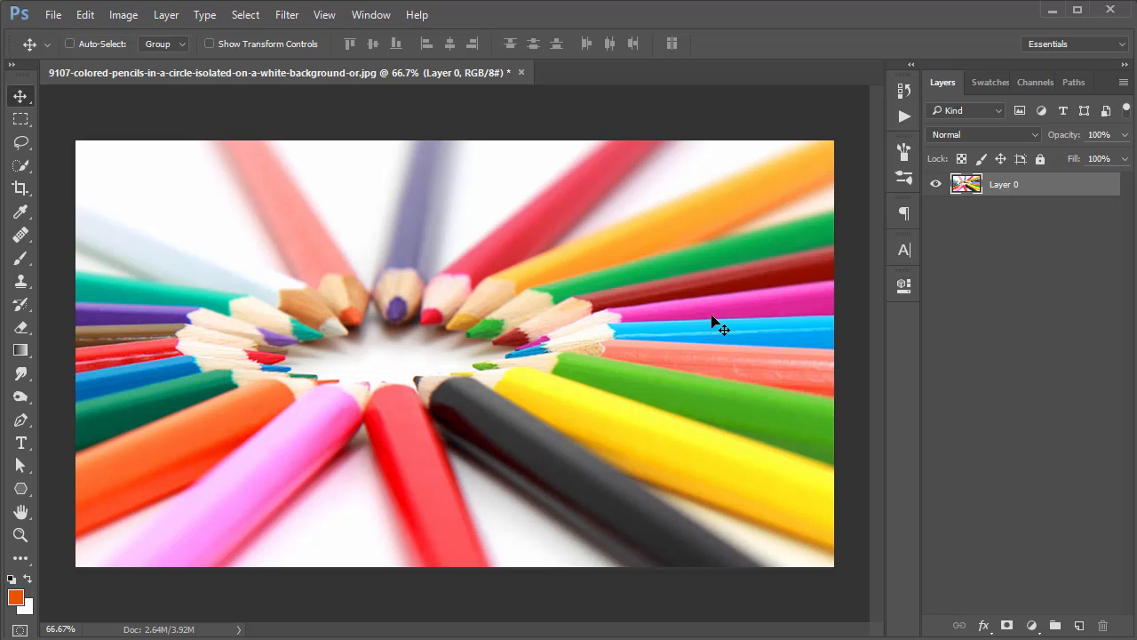
Step: Lower Layer 0's opacity to 56%, then convert it into a background layer and undo that conversion
key("ctrl")
left_click_drag(1061, 136, 1028, 142)
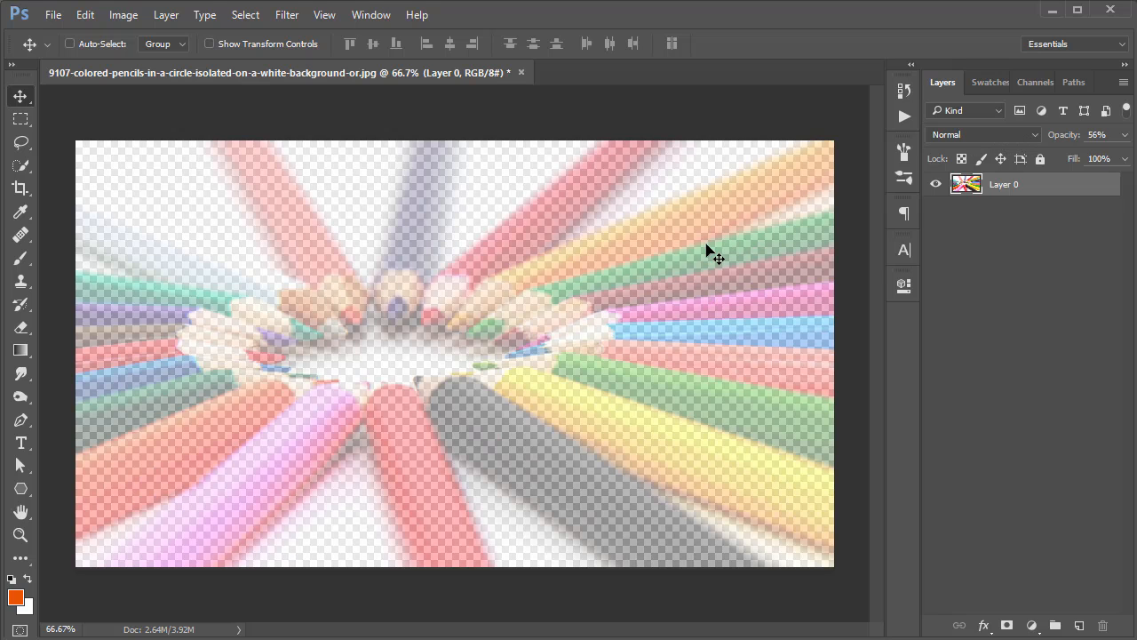
left_click(123, 14)
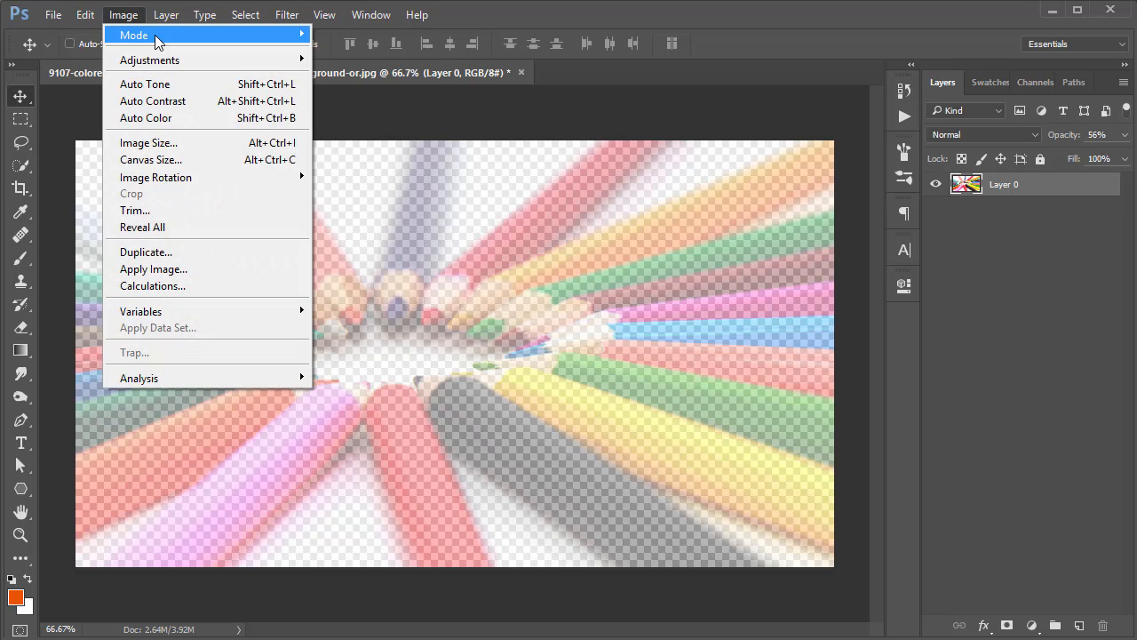
mouse_move(166, 15)
mouse_move(179, 35)
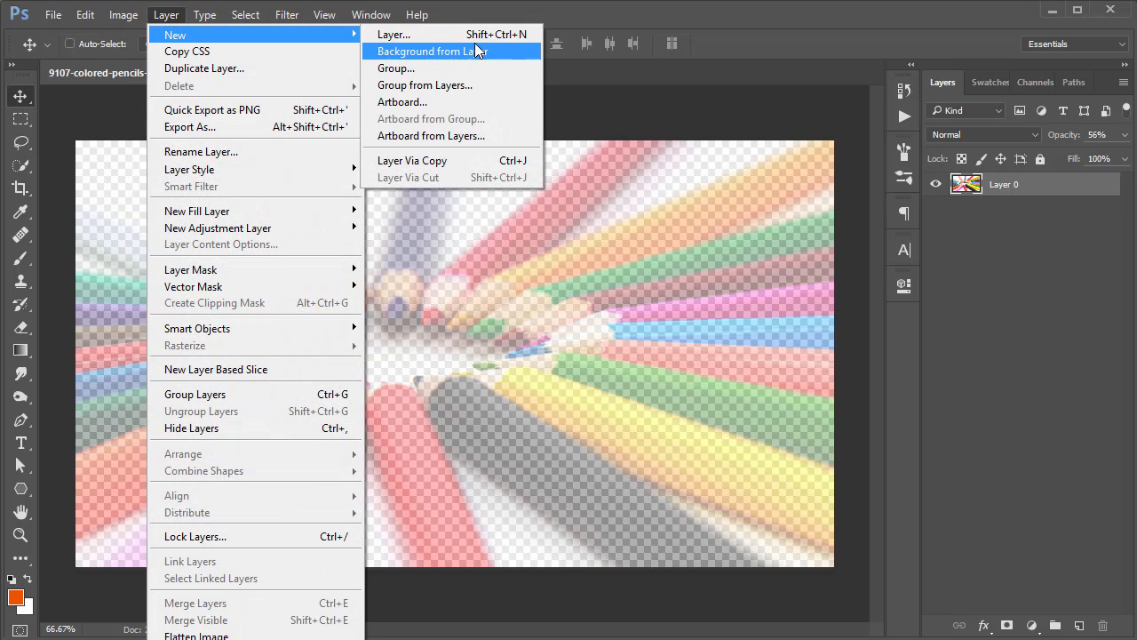
left_click(468, 45)
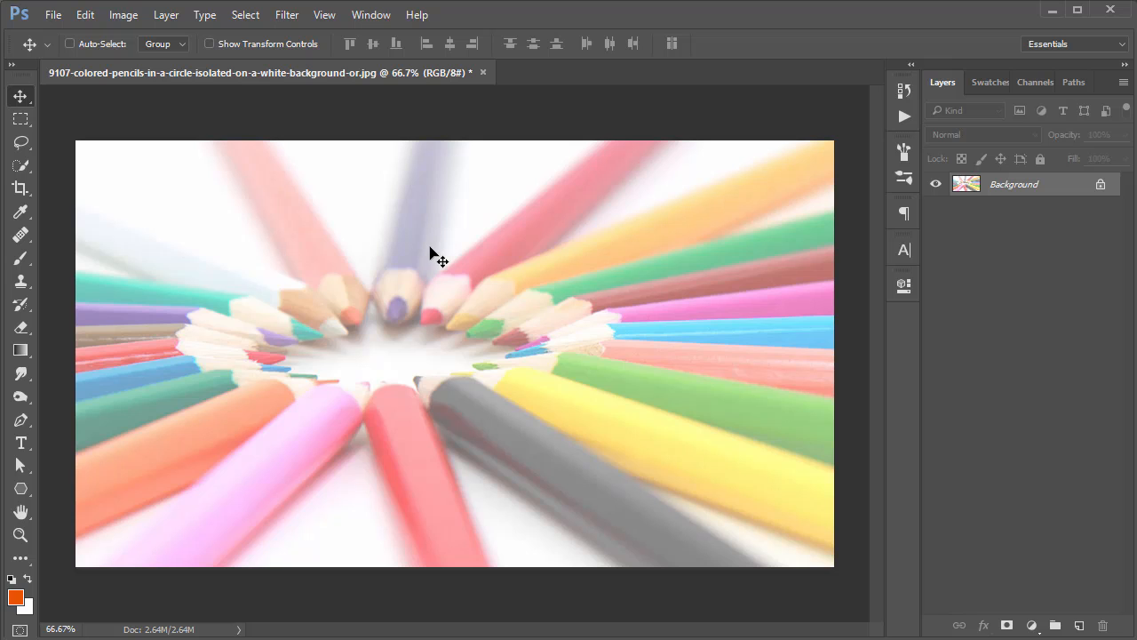
key("ctrl+z")
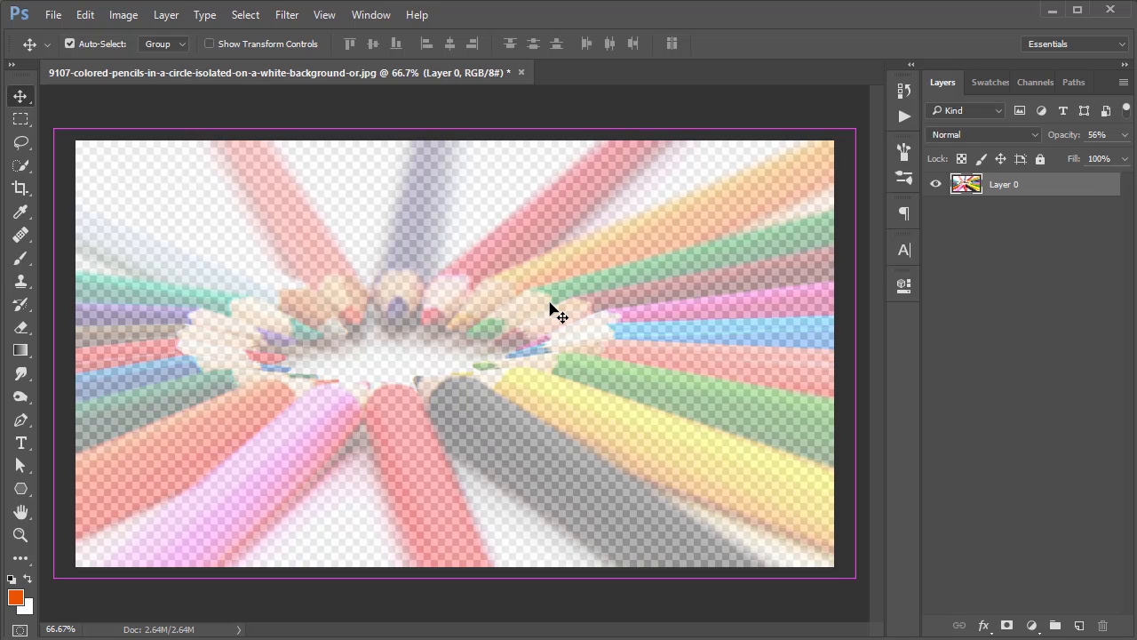
Step: Restore Layer 0's opacity to 100% and scale the layer down about its centre, leaving a transparent margin around the pencils
left_click_drag(1056, 134, 1133, 134)
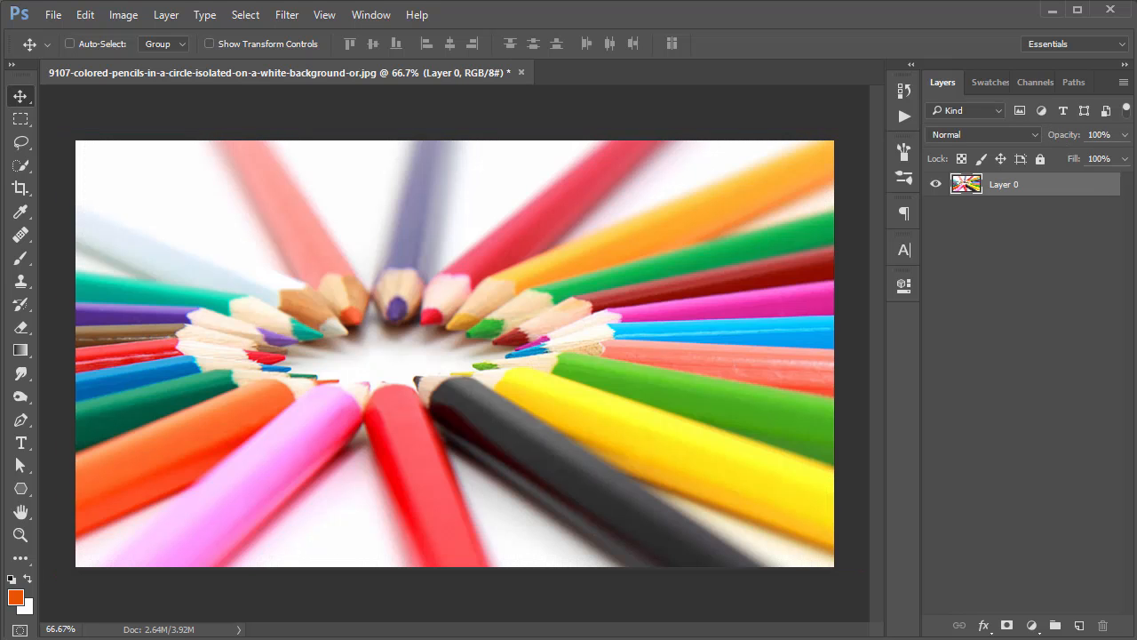
key("ctrl+t")
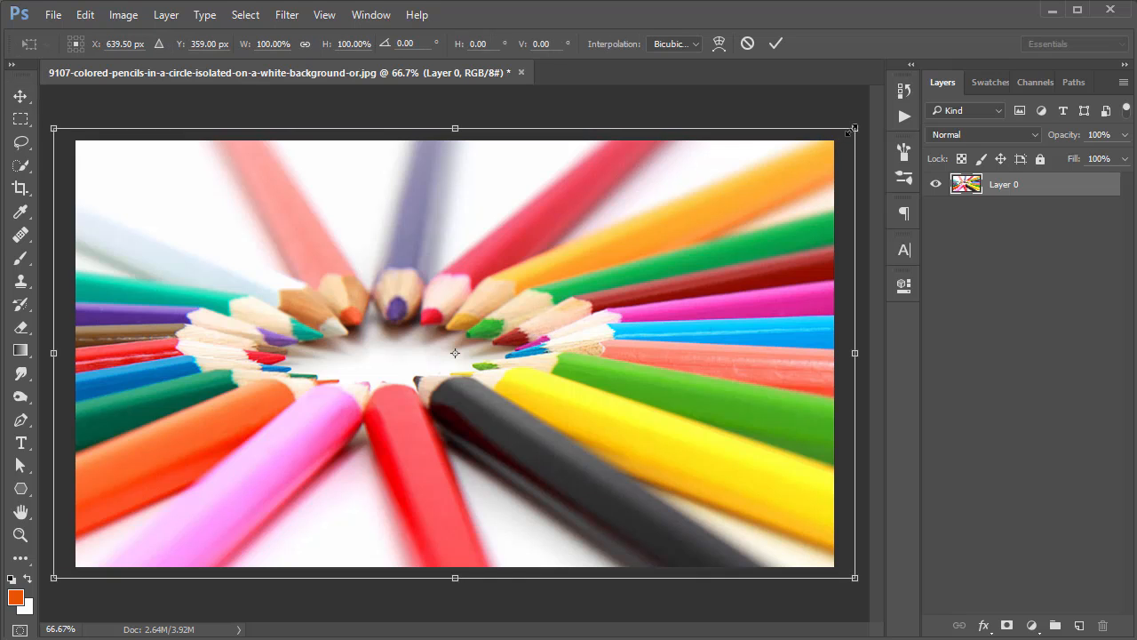
left_click_drag(851, 130, 752, 185)
key("Return")
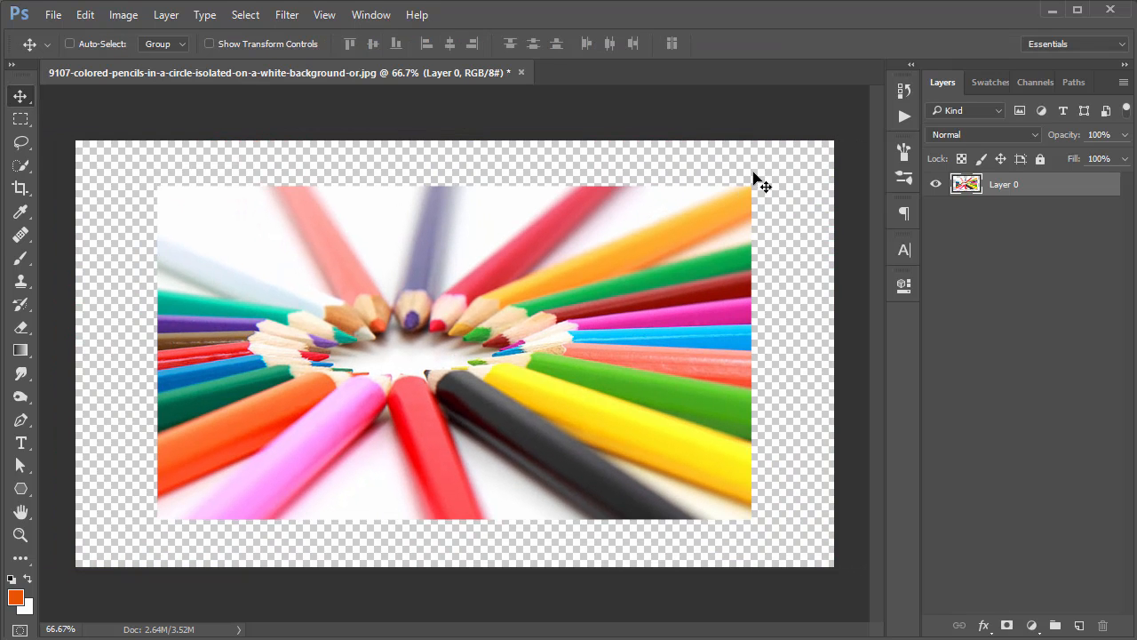
Step: Set the background color to red, hex d43232
left_click(25, 609)
left_click(797, 242)
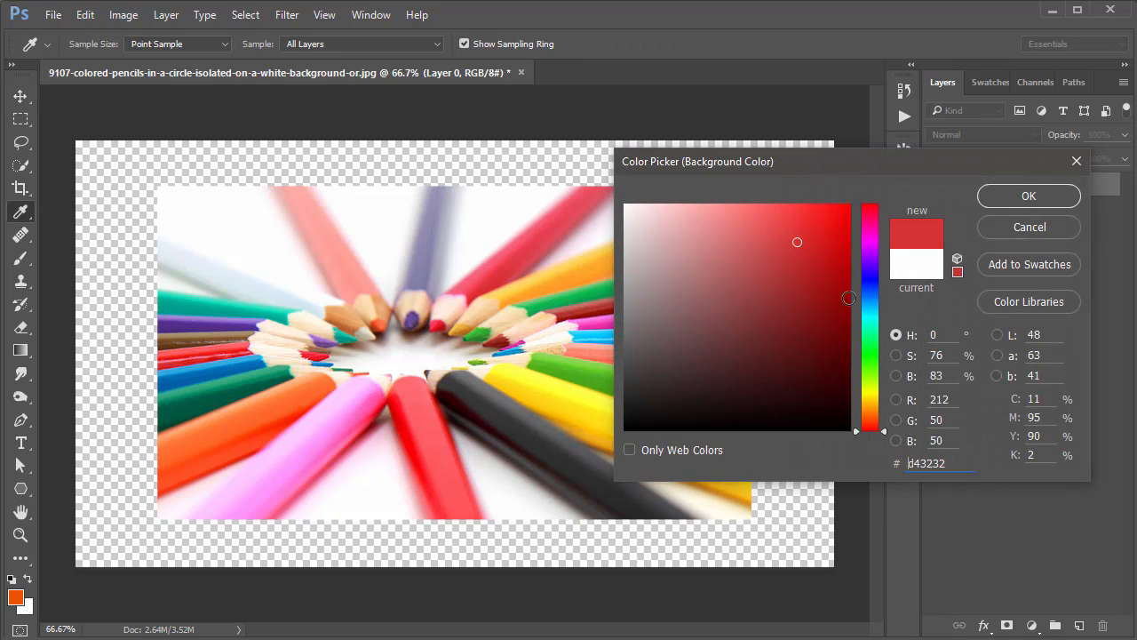
left_click(1013, 191)
Step: Convert Layer 0 into a background layer with the red background color filling its transparent margin, and undo the conversion
left_click(166, 14)
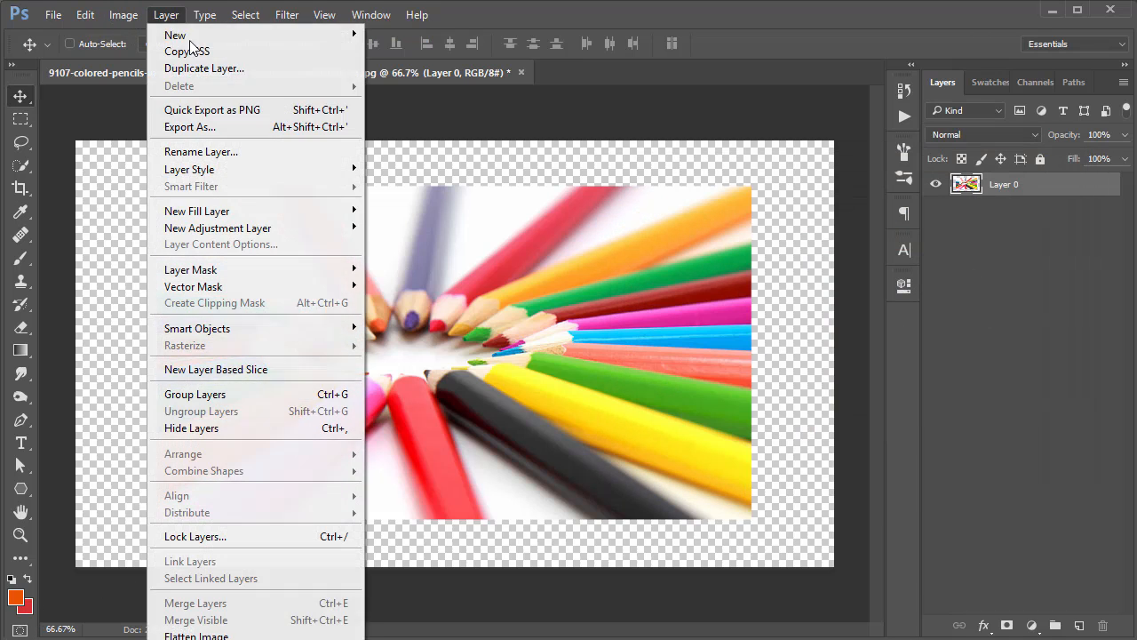
mouse_move(296, 35)
left_click(399, 56)
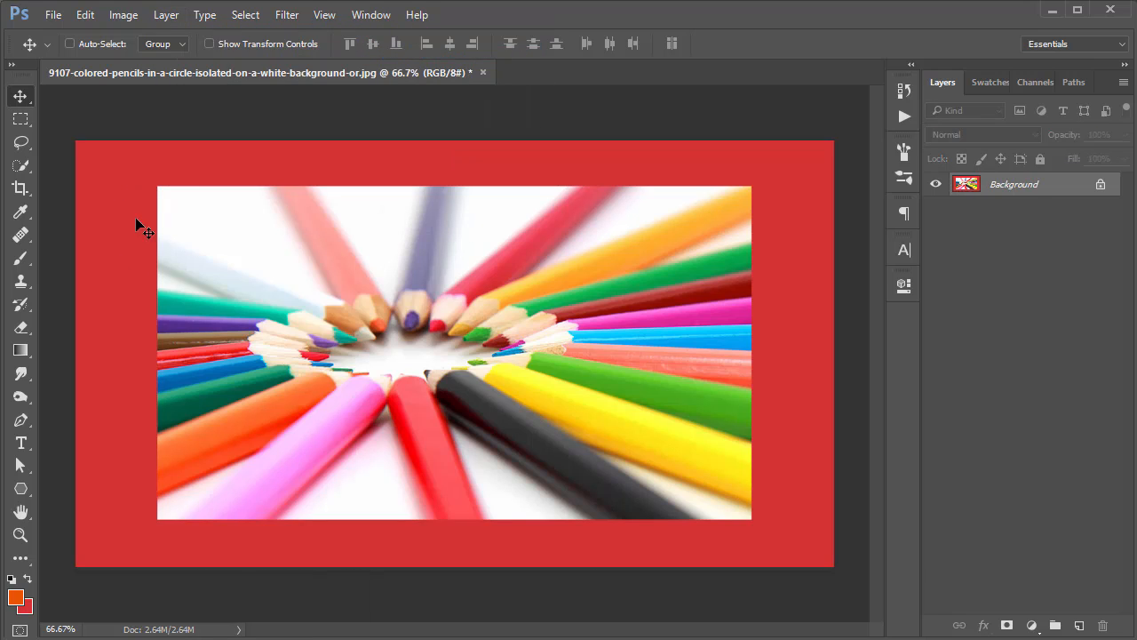
key("ctrl+z")
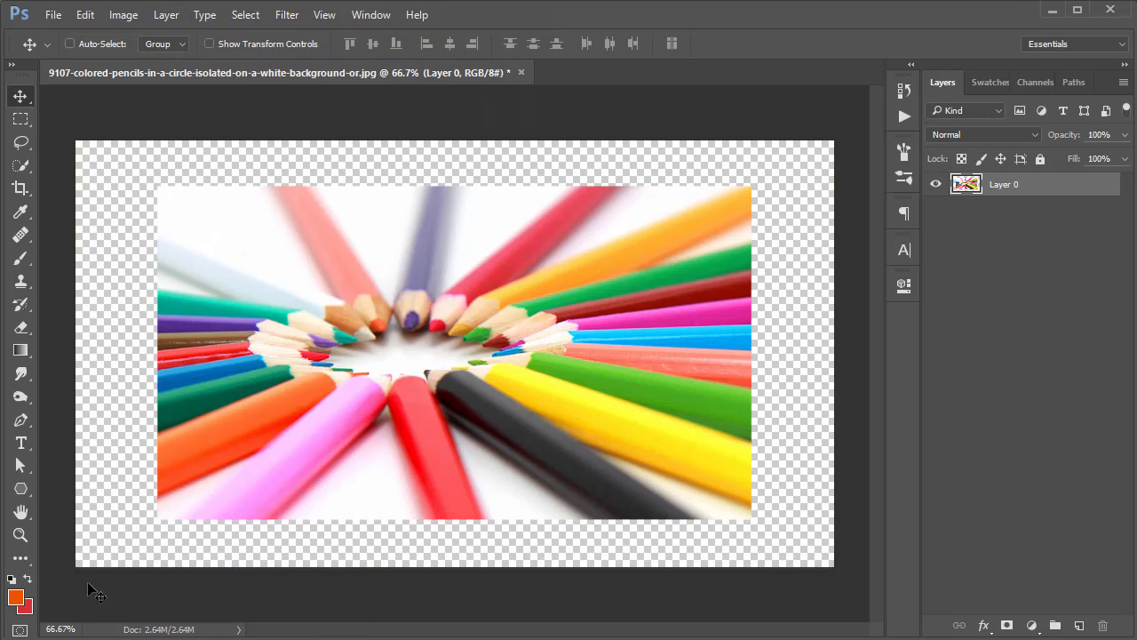
Step: Set the background color to white, then convert Layer 0 into a background layer and undo that conversion
left_click(24, 605)
left_click(329, 138)
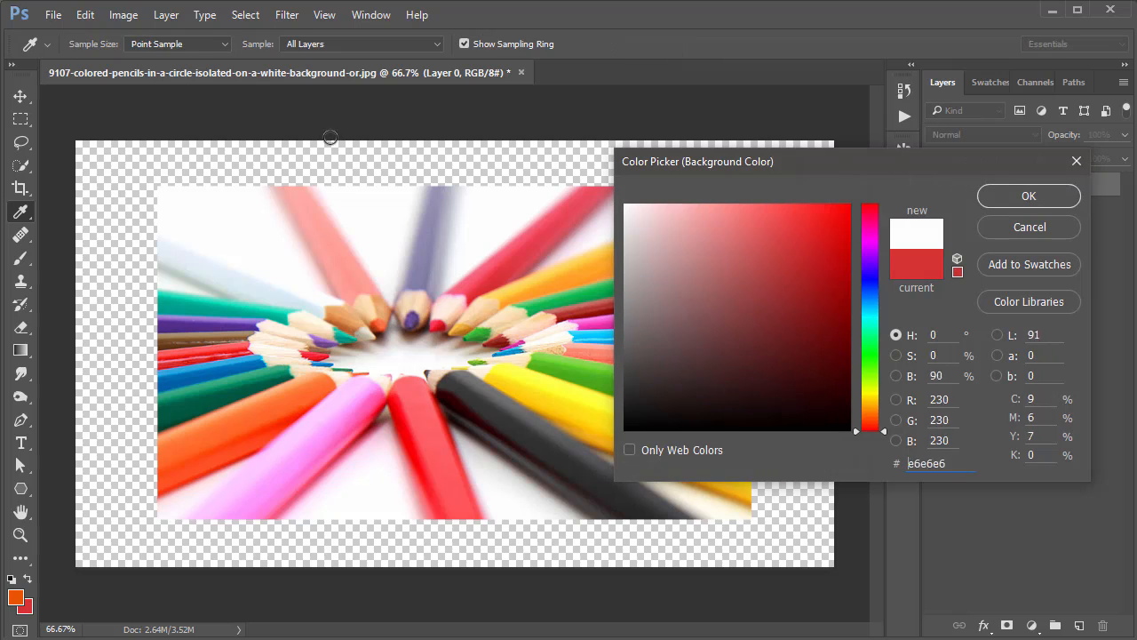
key("Return")
left_click(164, 16)
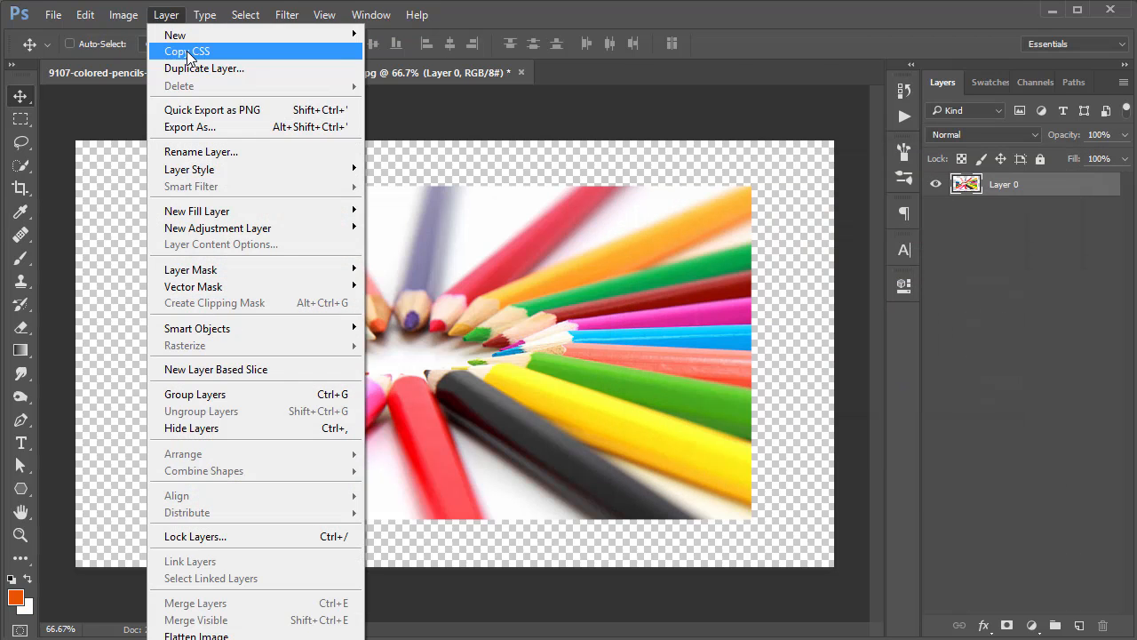
mouse_move(201, 34)
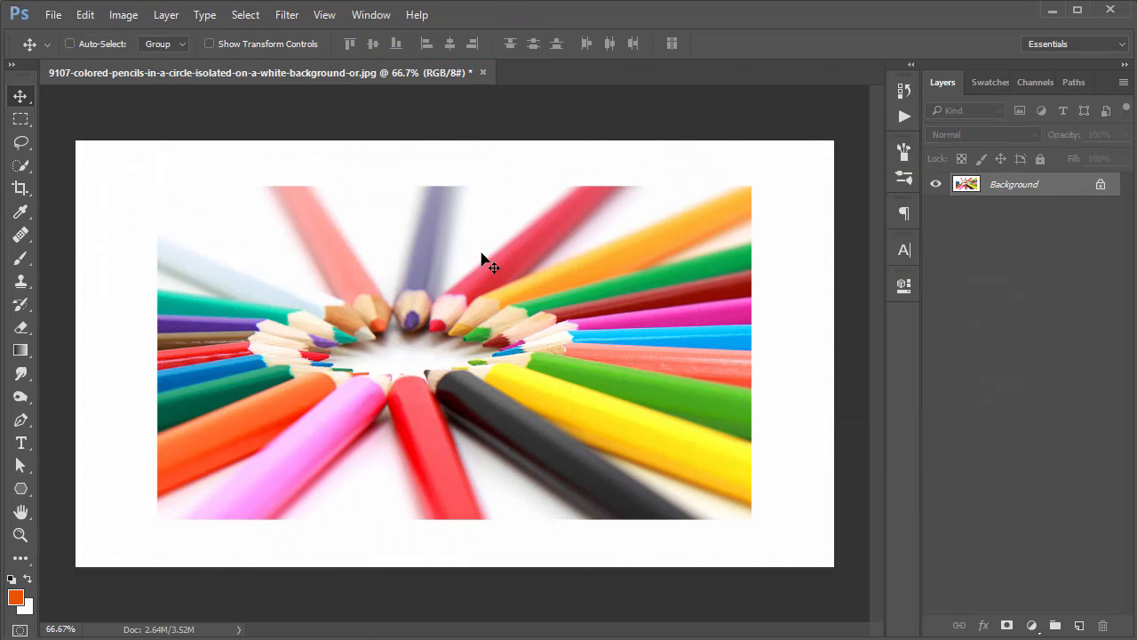
key("ctrl+z")
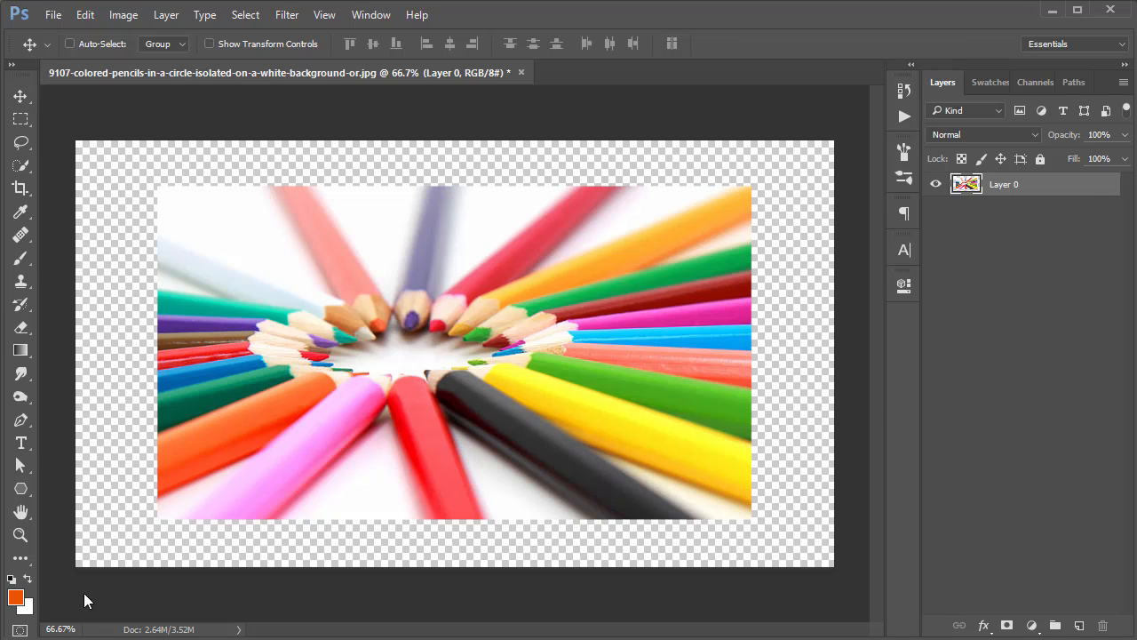
Step: Set the background color to a bright, fully saturated red
left_click(26, 607)
left_click_drag(831, 261, 964, 201)
left_click(1011, 206)
Step: Lower Layer 0's opacity to 69% and convert it into a background layer, then undo both the conversion and the opacity change
mouse_move(1058, 136)
left_mouse_down()
mouse_move(989, 134)
mouse_move(1050, 133)
left_mouse_up()
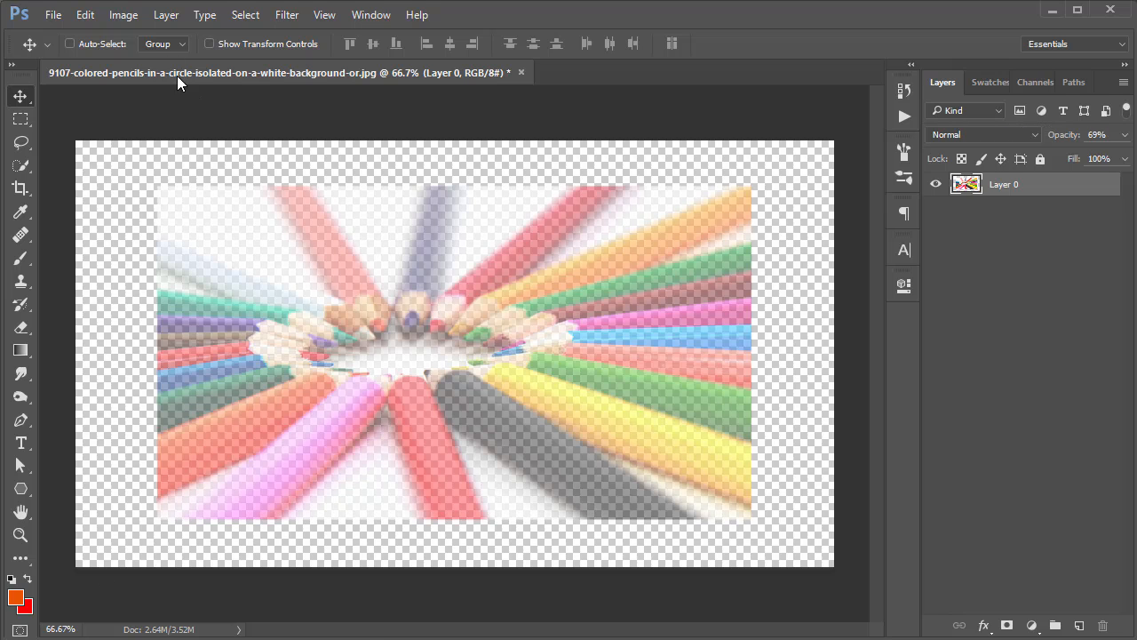
left_click(166, 15)
mouse_move(191, 36)
left_click(432, 52)
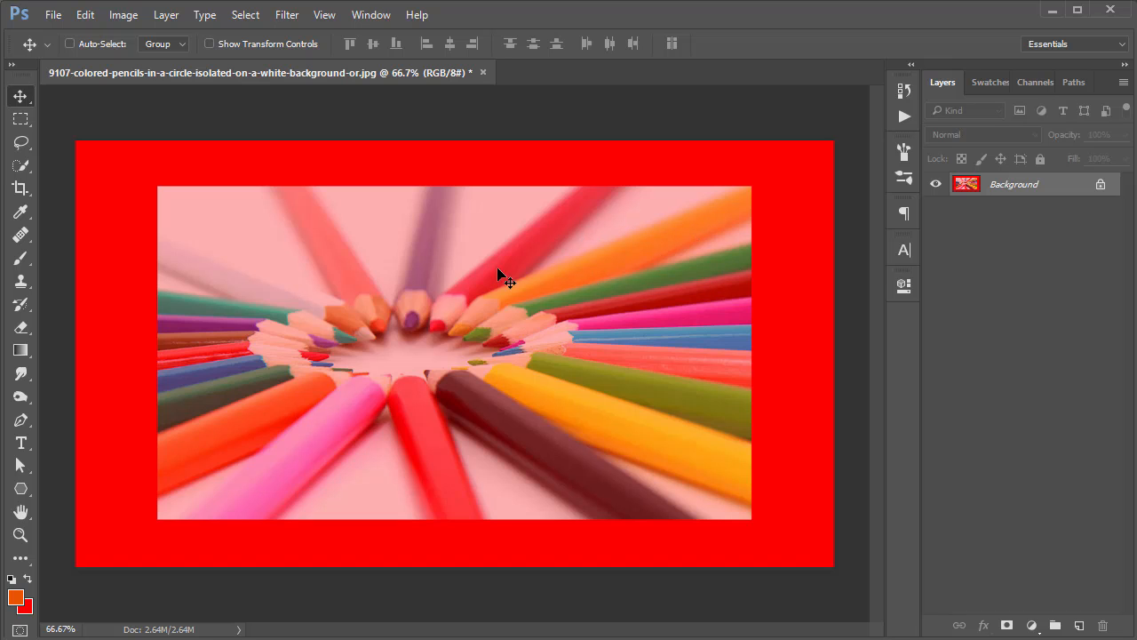
key("ctrl+z")
key("ctrl+z")
key("ctrl+z")
key("ctrl+alt+z")
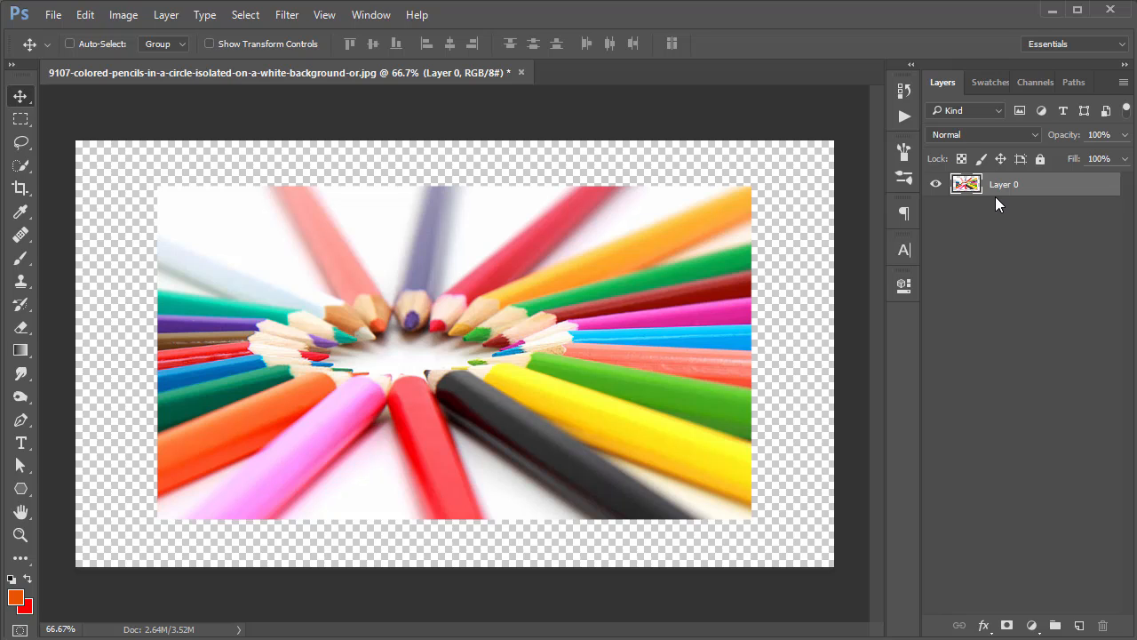
Step: Add a new empty layer above Layer 0, then convert Layer 0 into the background layer
left_click(1077, 626)
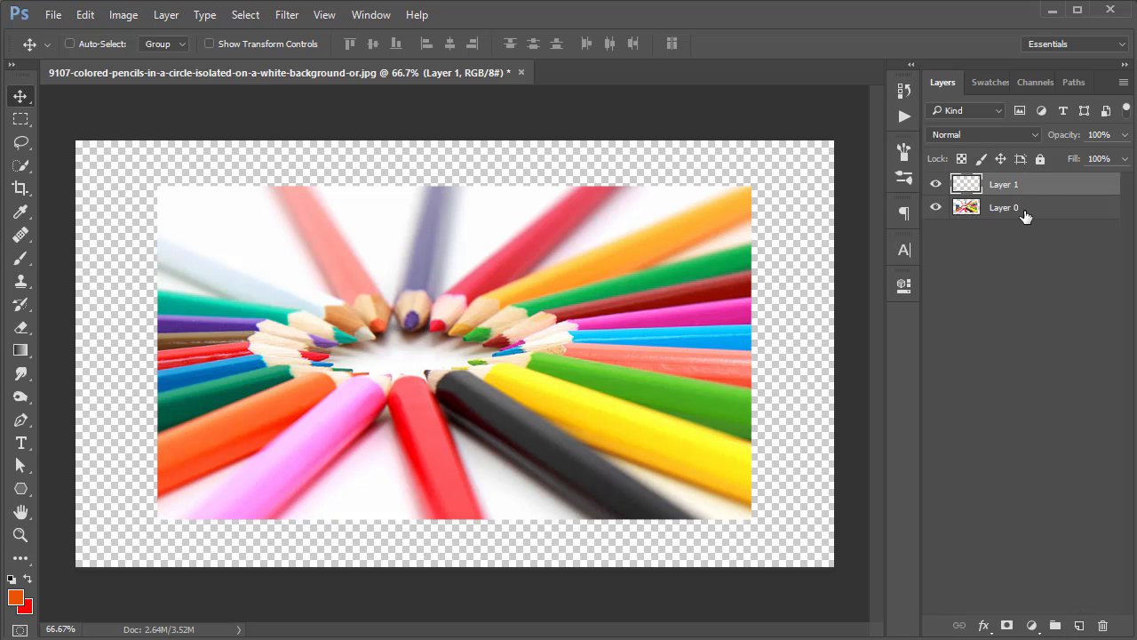
left_click(993, 214)
left_click(166, 15)
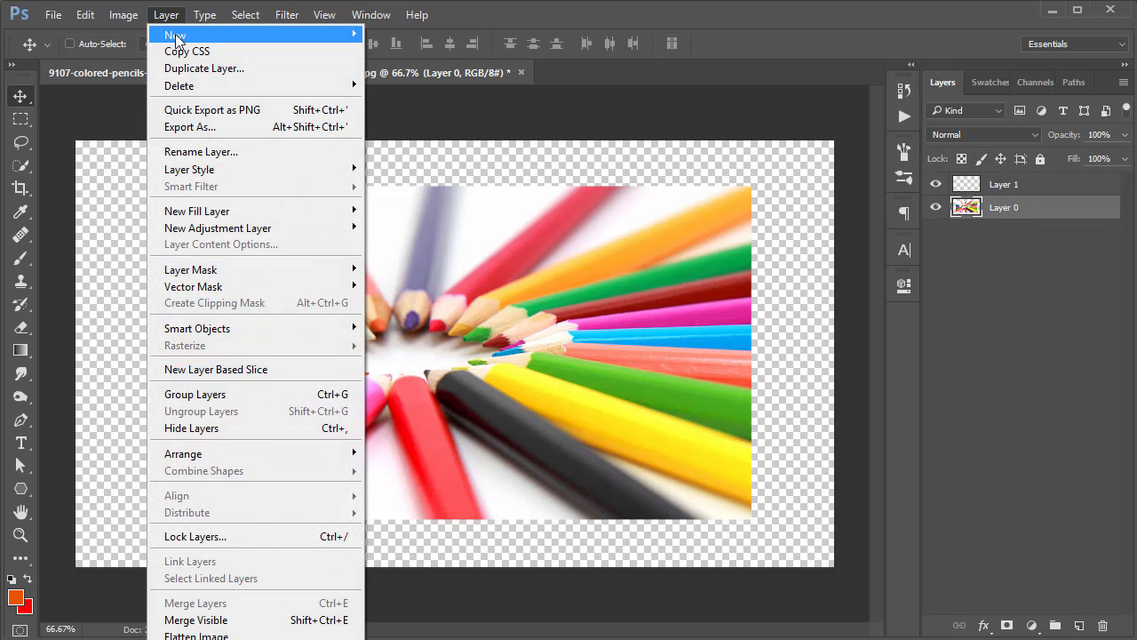
mouse_move(178, 34)
left_click(447, 59)
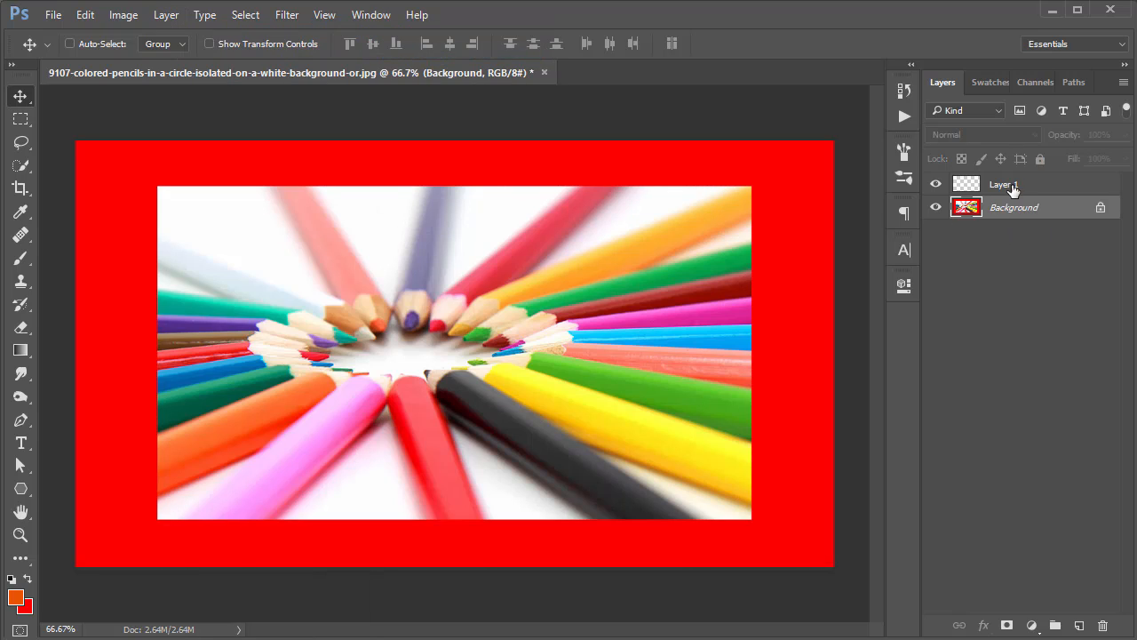
Step: Paint a wavy orange brush stroke on Layer 1 across the upper half of the pencils, leaving Layer 1 selected
left_click(1012, 189)
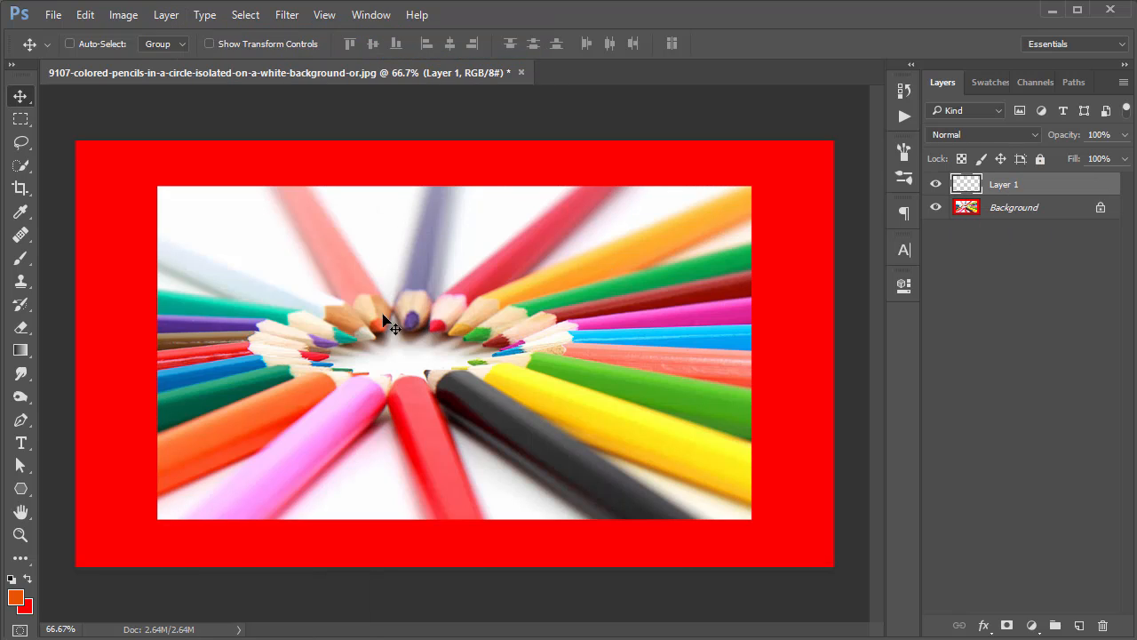
key("b")
mouse_move(302, 256)
left_mouse_down()
mouse_move(364, 295)
mouse_move(659, 321)
left_mouse_up()
left_click(1021, 210)
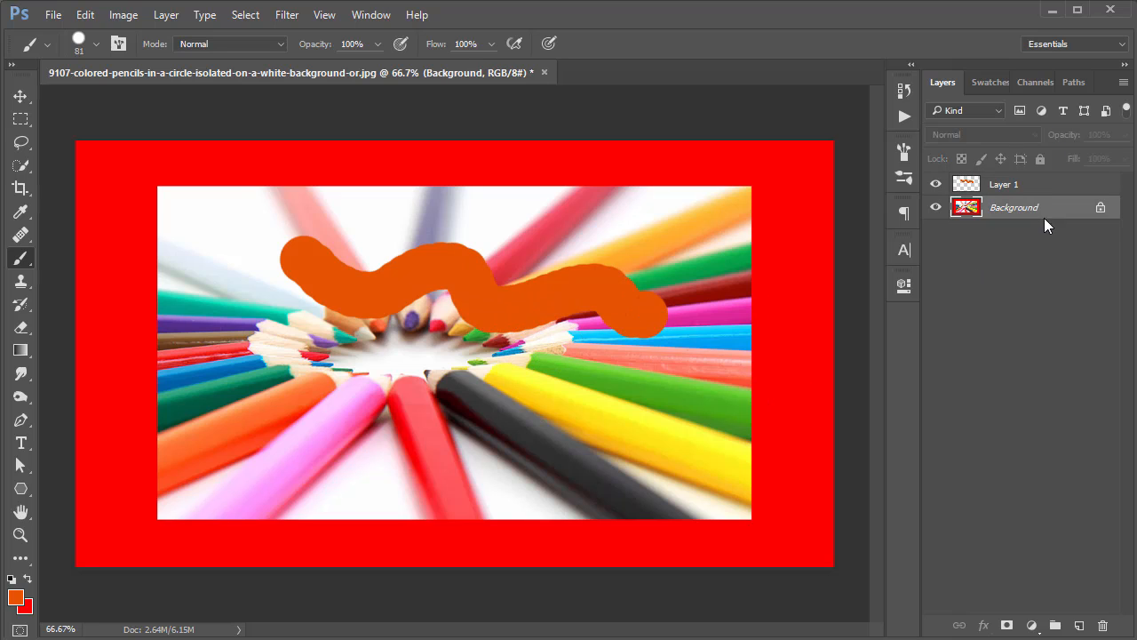
left_click(1020, 186)
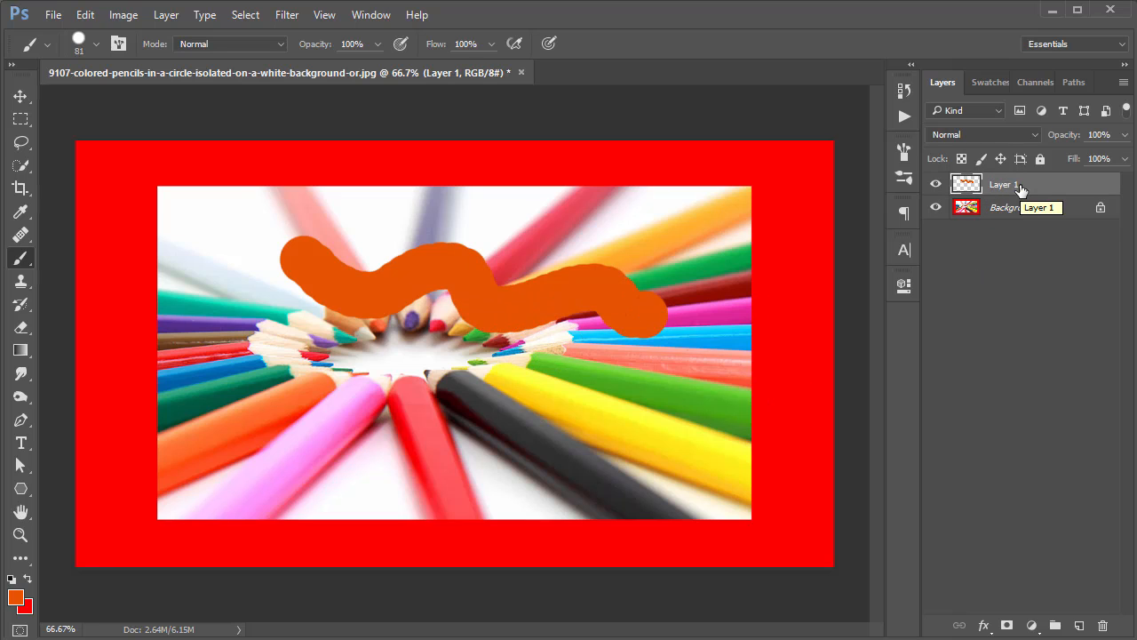